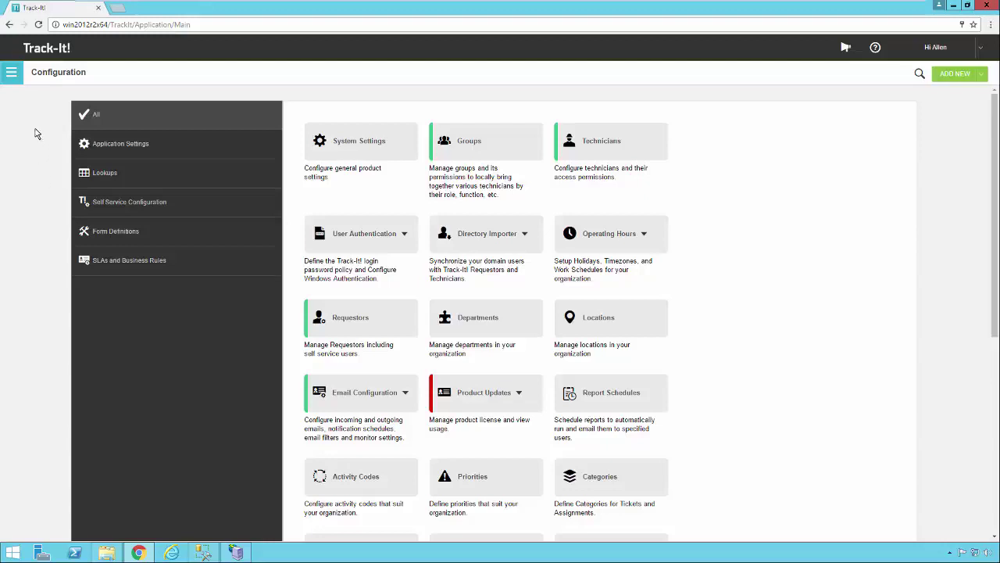
Open the Business Rules list in the SLAs and Business Rules section of the configuration.
{"action": "left_click", "coordinate": [12, 76]}
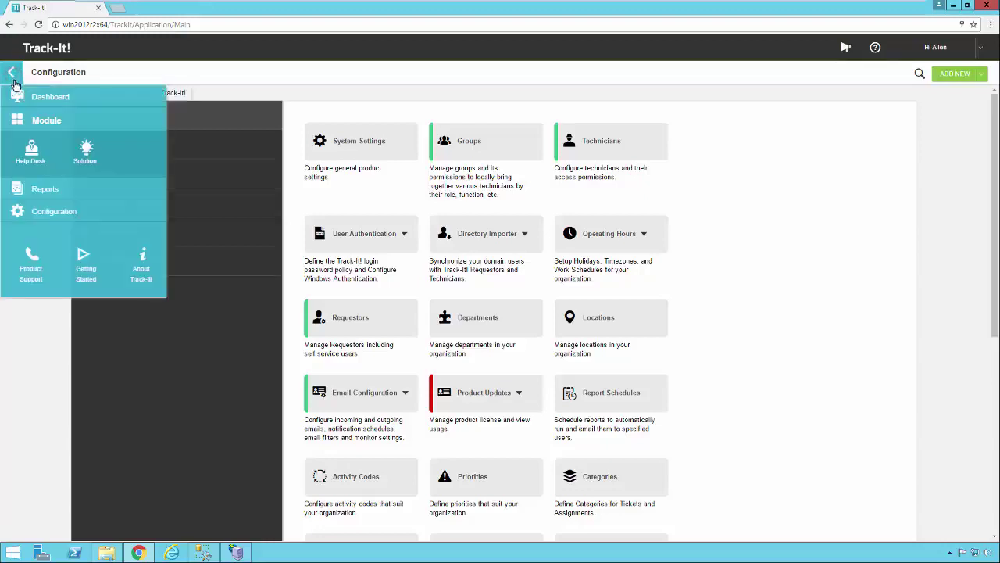
{"action": "left_click", "coordinate": [48, 220]}
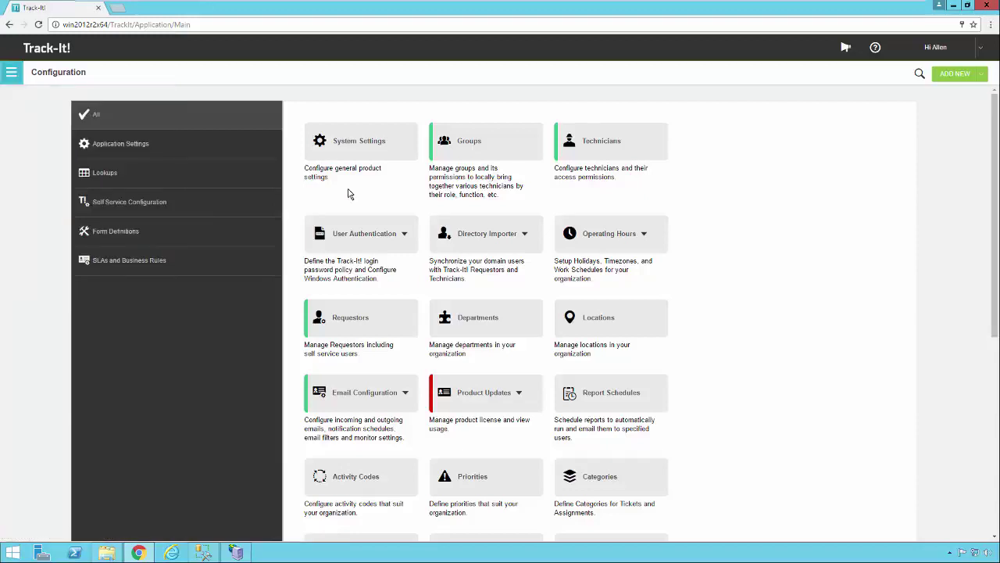
{"action": "left_click", "coordinate": [149, 266]}
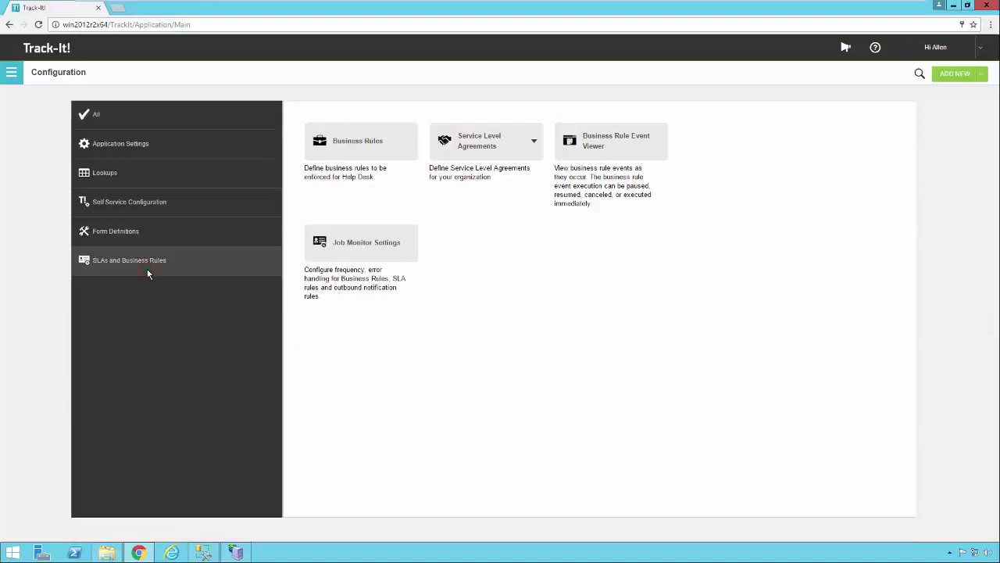
{"action": "left_click", "coordinate": [387, 147]}
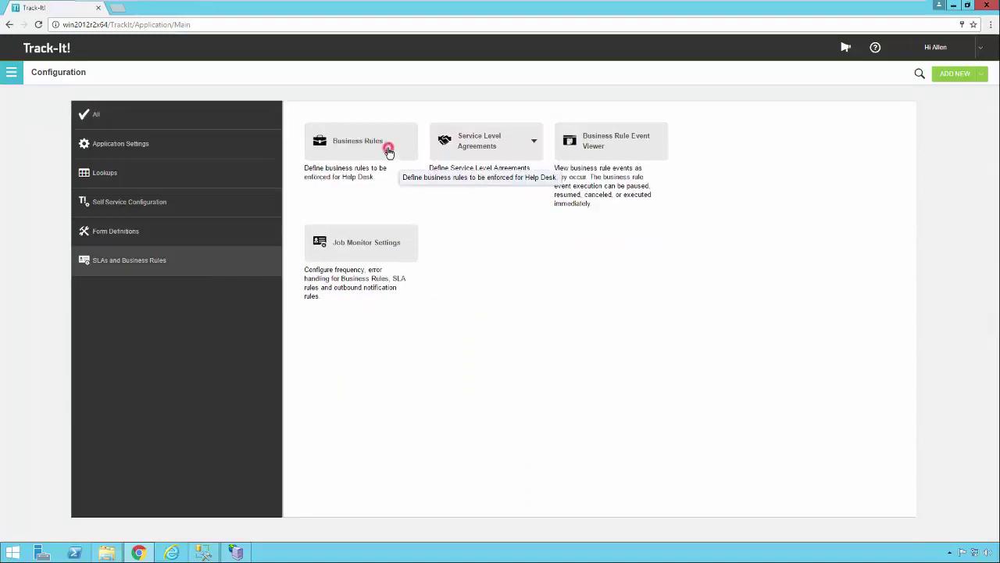
{"action": "left_click", "coordinate": [550, 270]}
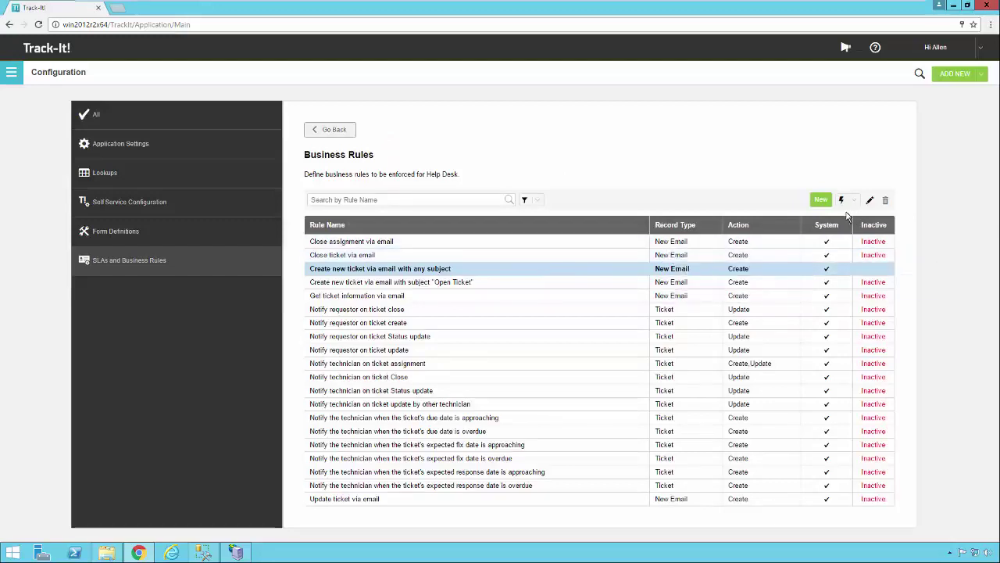
Start a new business rule and enter "Rule Name" as its name, leaving the description blank.
{"action": "left_click", "coordinate": [821, 203]}
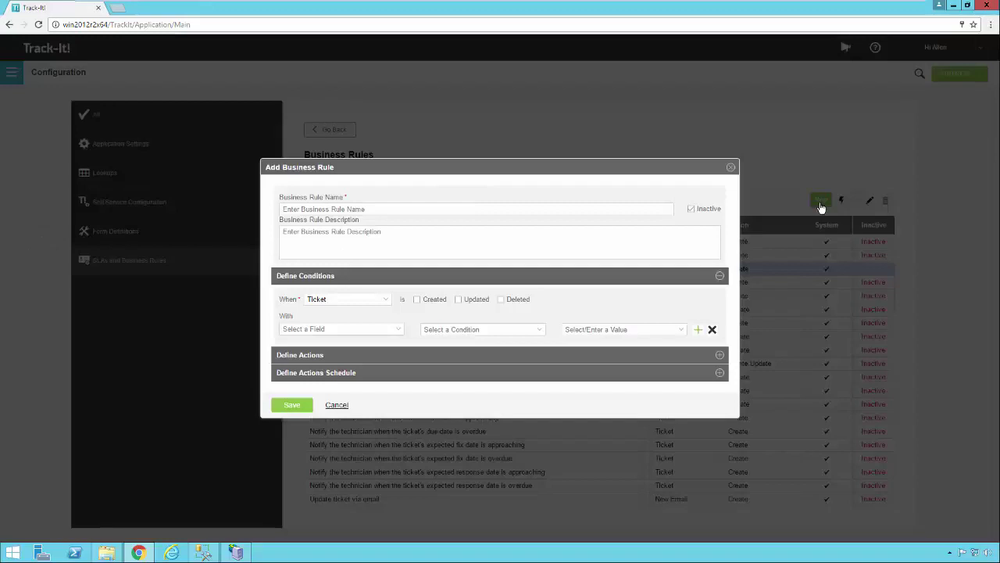
{"action": "left_click", "coordinate": [360, 208]}
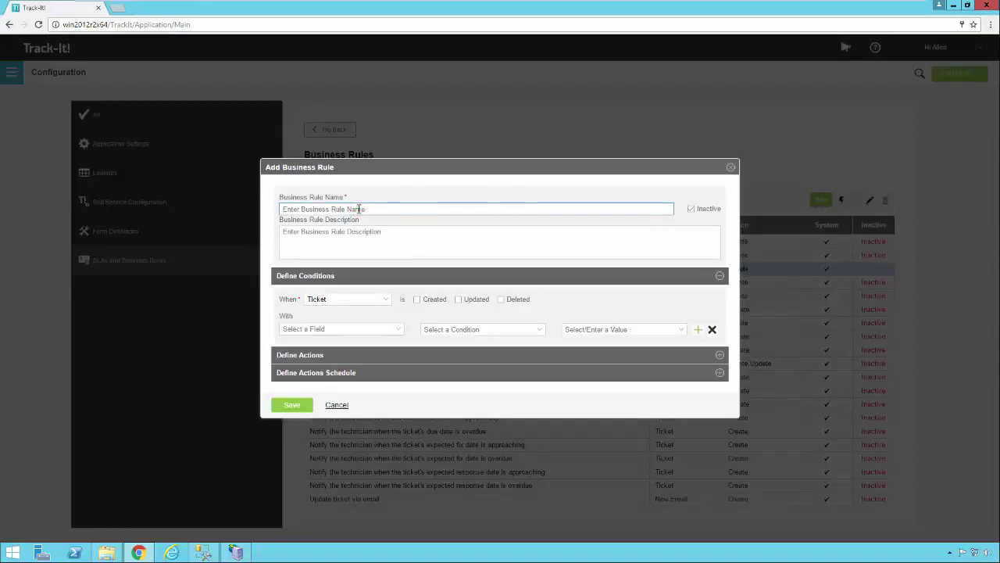
{"action": "type", "text": "Rule Name"}
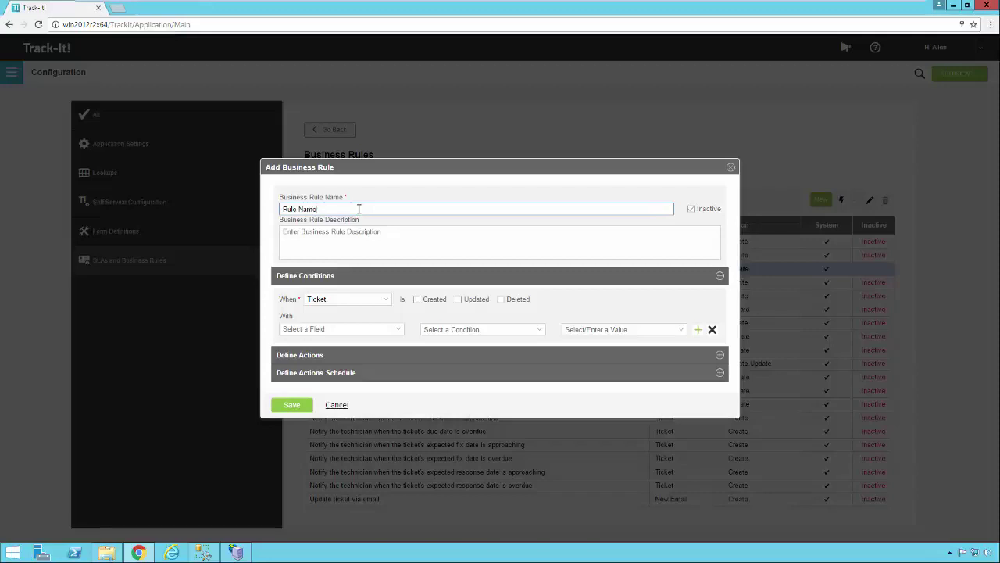
{"action": "left_click", "coordinate": [351, 233]}
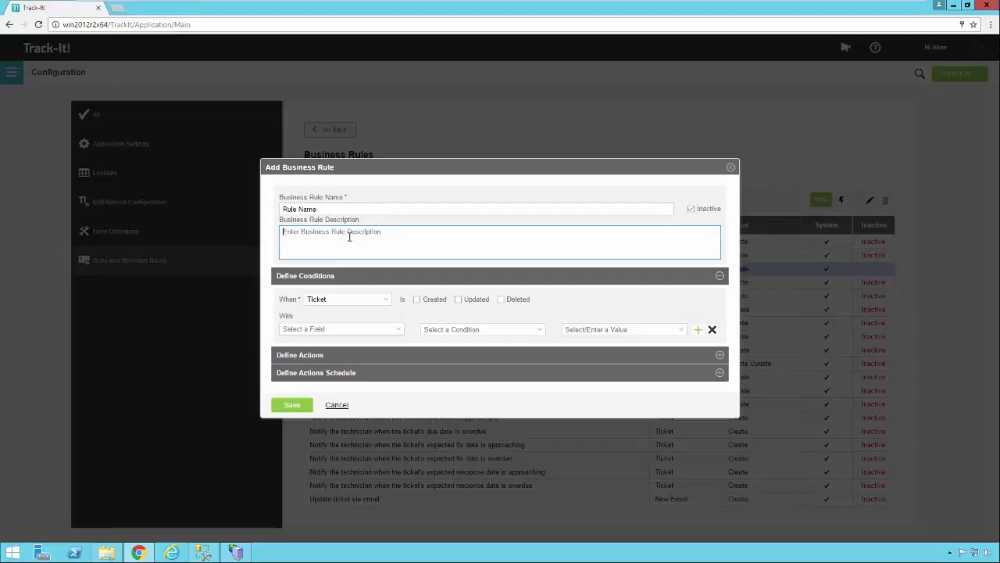
Switch the rule condition's record type to New Email Received and back to Ticket, with Created as the triggering event.
{"action": "left_click", "coordinate": [386, 304]}
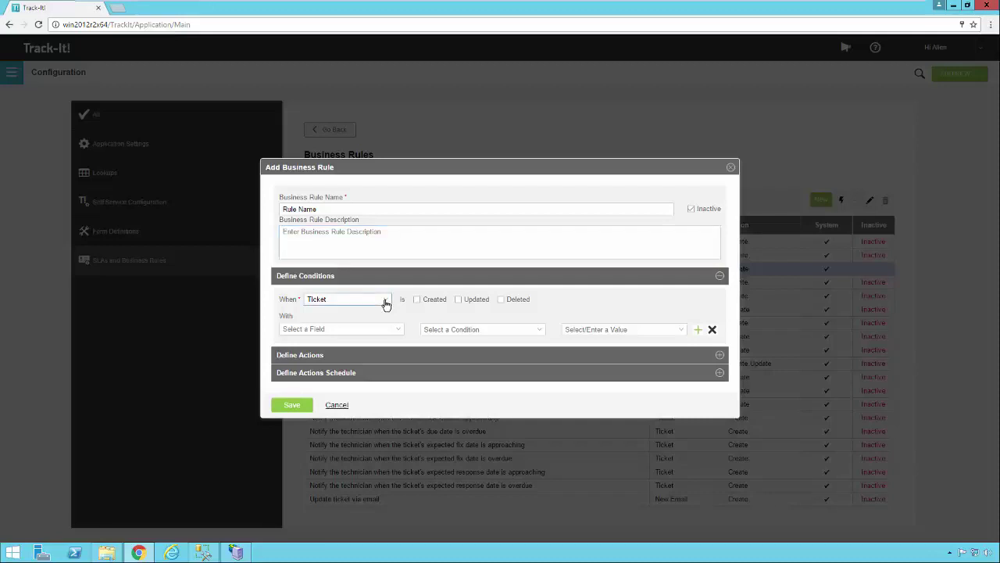
{"action": "left_click", "coordinate": [386, 304]}
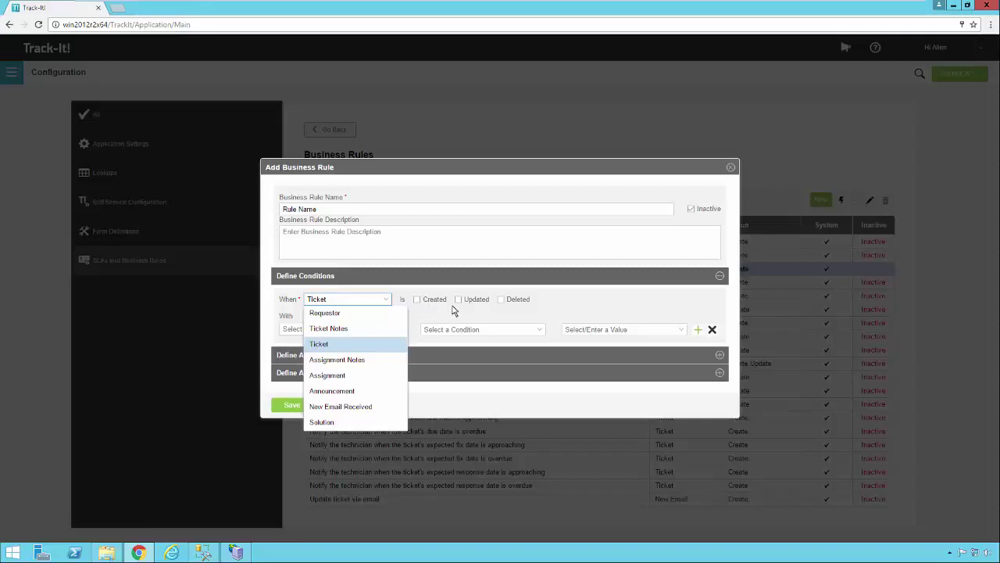
{"action": "left_click", "coordinate": [368, 408]}
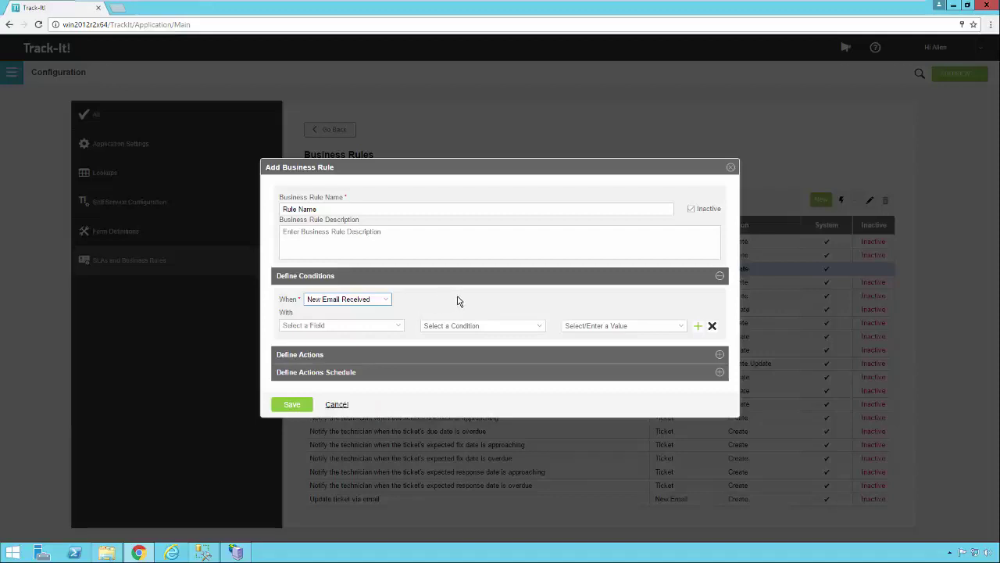
{"action": "left_click", "coordinate": [386, 300]}
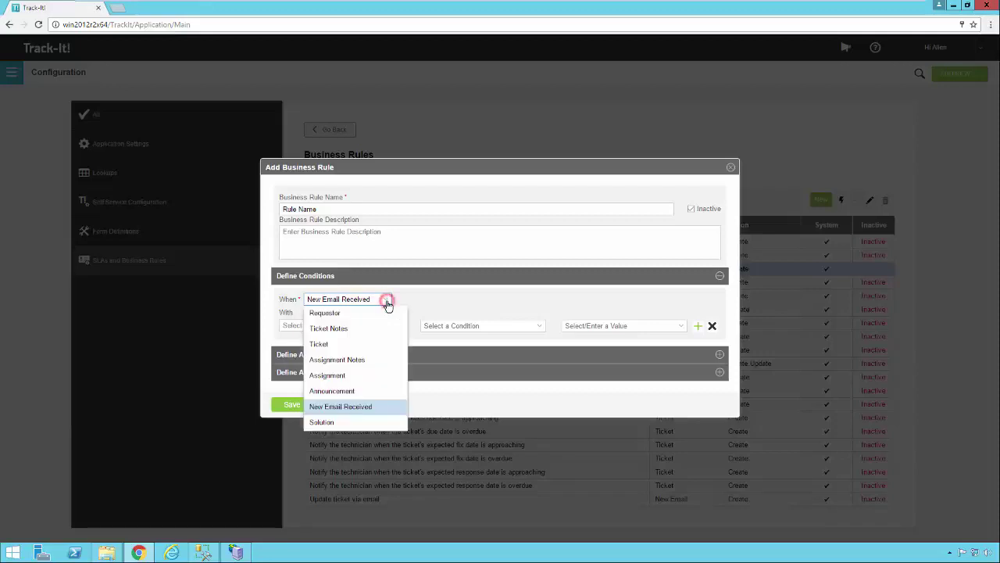
{"action": "left_click", "coordinate": [344, 346]}
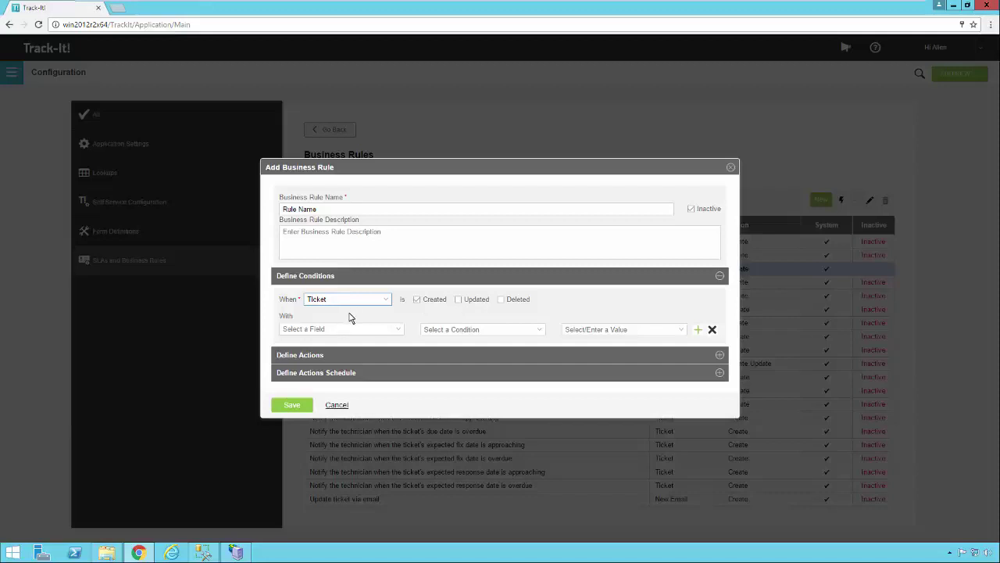
Look through the available fields and operators, and choose Requestor as the first condition's field.
{"action": "left_click", "coordinate": [395, 329]}
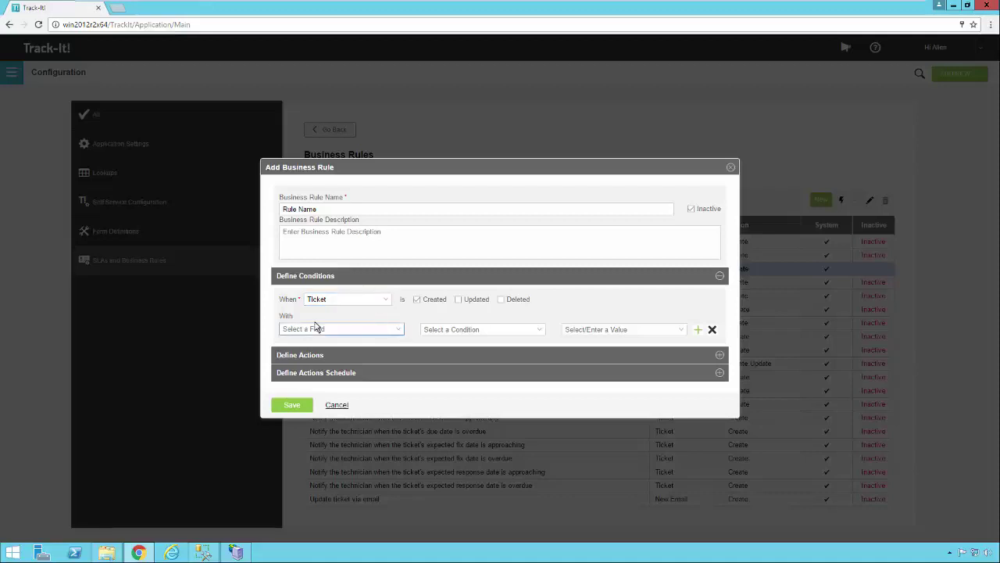
{"action": "left_click", "coordinate": [398, 329]}
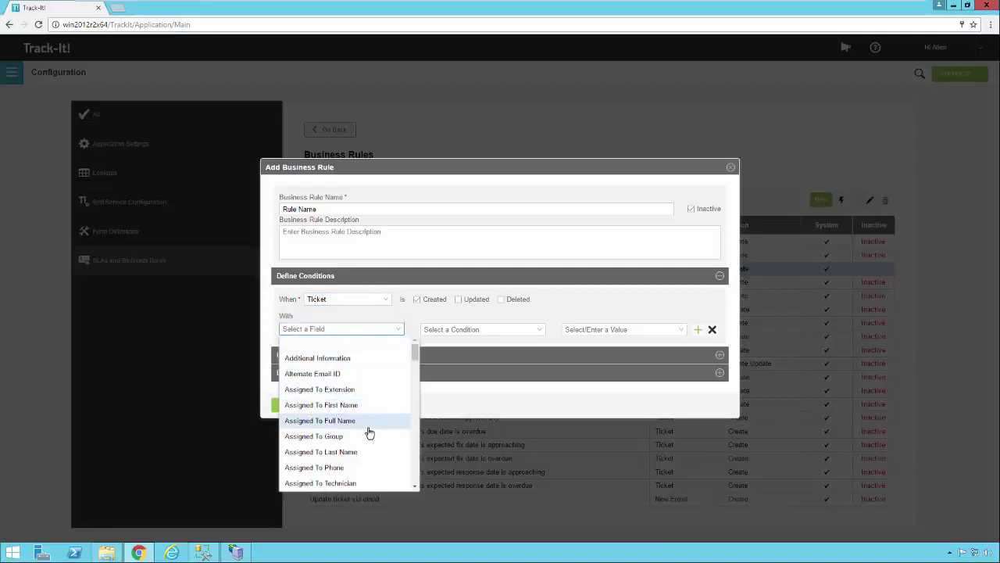
{"action": "left_click", "coordinate": [538, 331]}
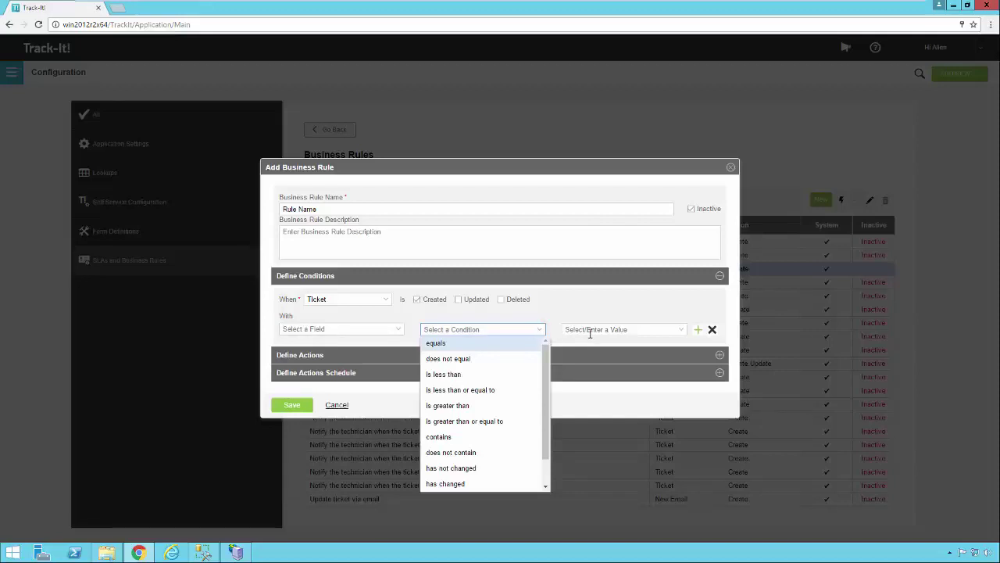
{"action": "left_click", "coordinate": [398, 329]}
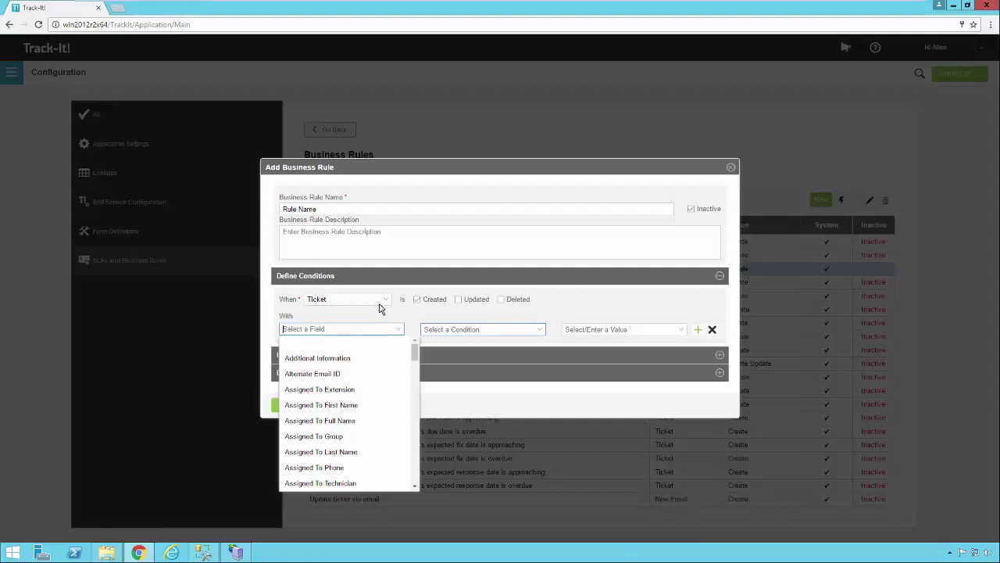
{"action": "left_click_drag", "start_coordinate": [414, 350], "coordinate": [418, 449]}
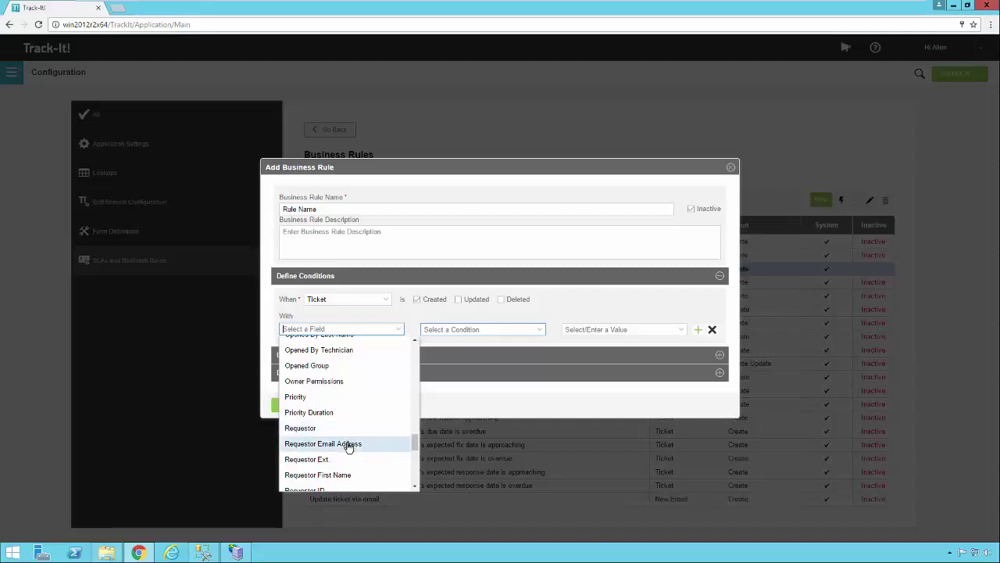
{"action": "mouse_move", "coordinate": [416, 444]}
{"action": "left_mouse_down"}
{"action": "mouse_move", "coordinate": [416, 469]}
{"action": "mouse_move", "coordinate": [416, 459]}
{"action": "left_mouse_up"}
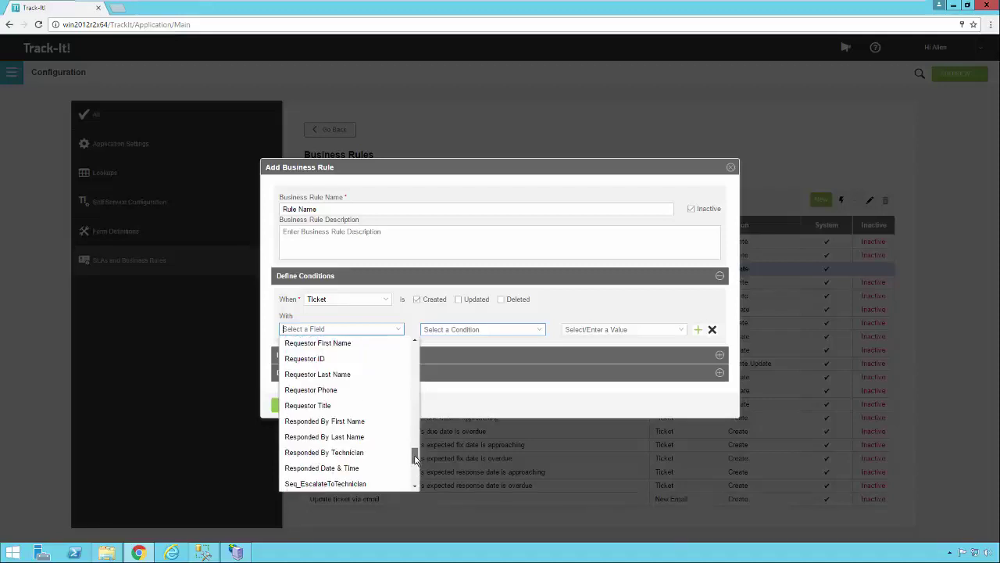
{"action": "left_click", "coordinate": [416, 344]}
{"action": "left_click", "coordinate": [415, 344]}
{"action": "left_click", "coordinate": [416, 344]}
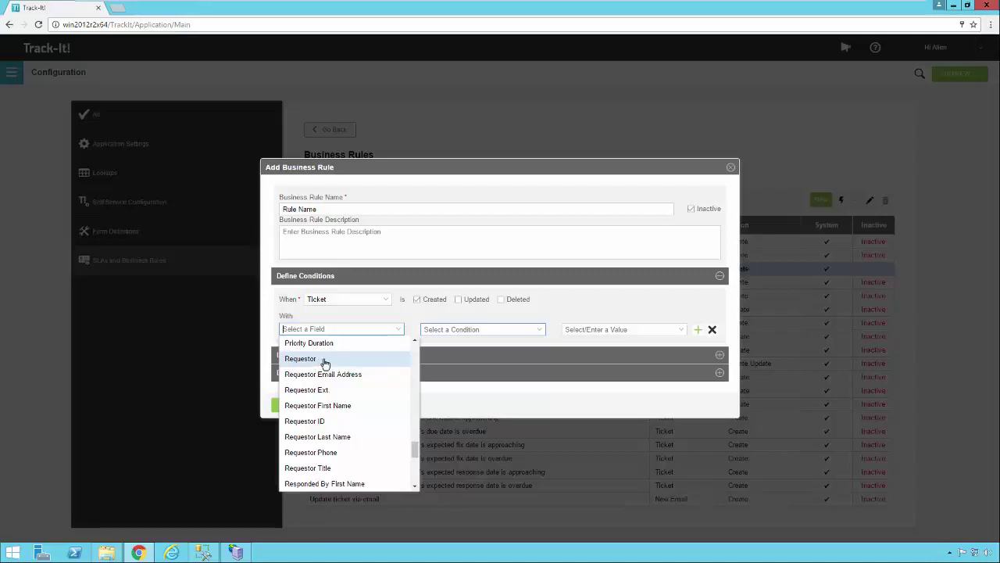
{"action": "left_click", "coordinate": [324, 361]}
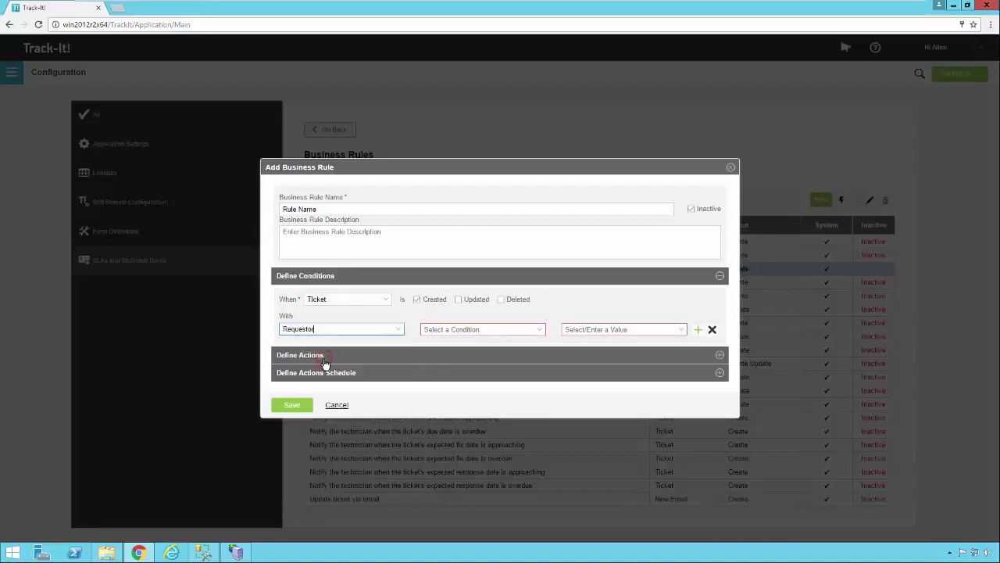
Complete the Requestor condition with the equals operator and the sample requestor's full name as the value.
{"action": "left_click", "coordinate": [539, 331]}
{"action": "left_click", "coordinate": [522, 341]}
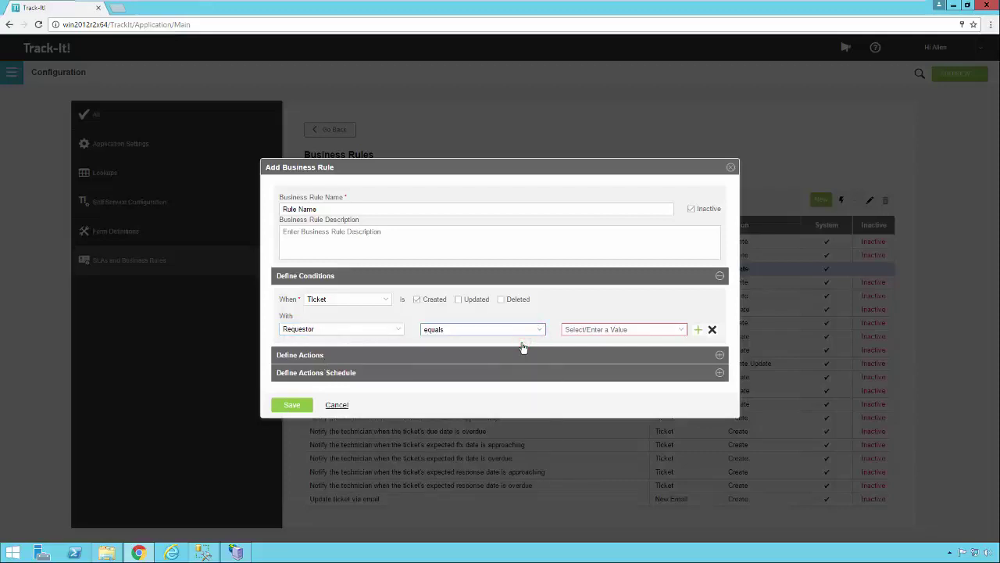
{"action": "left_click", "coordinate": [681, 330]}
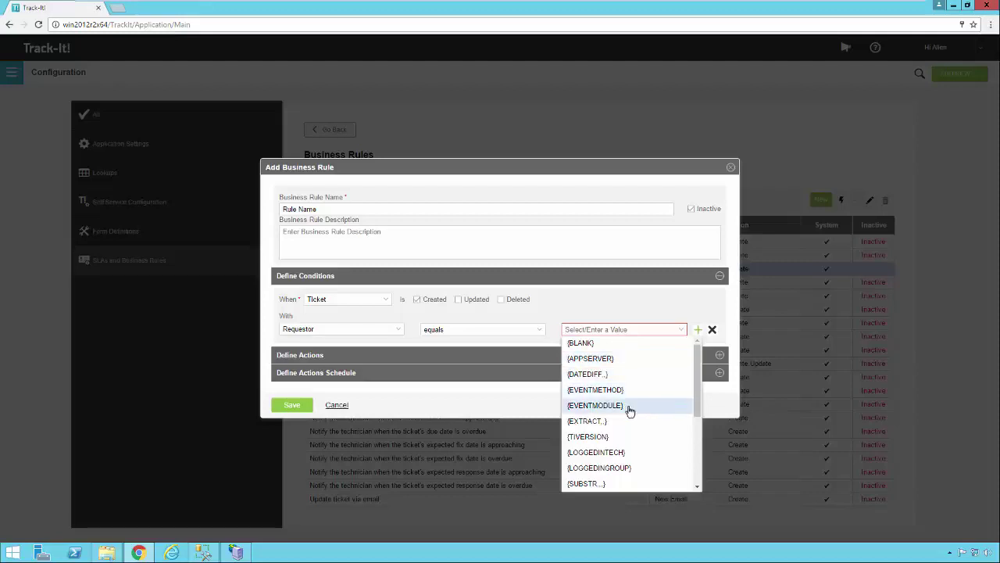
{"action": "left_click_drag", "start_coordinate": [698, 403], "coordinate": [698, 474]}
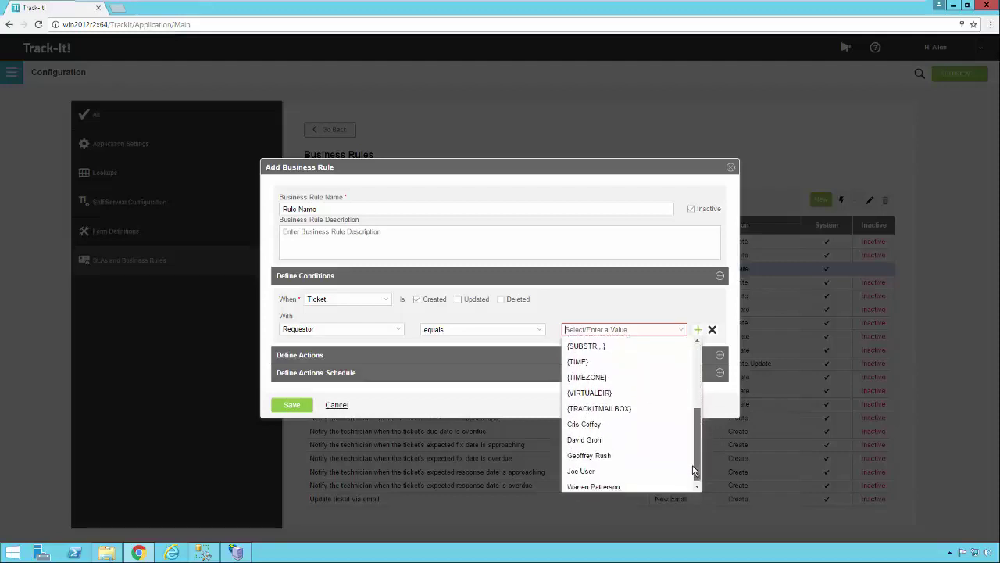
{"action": "left_click", "coordinate": [632, 468]}
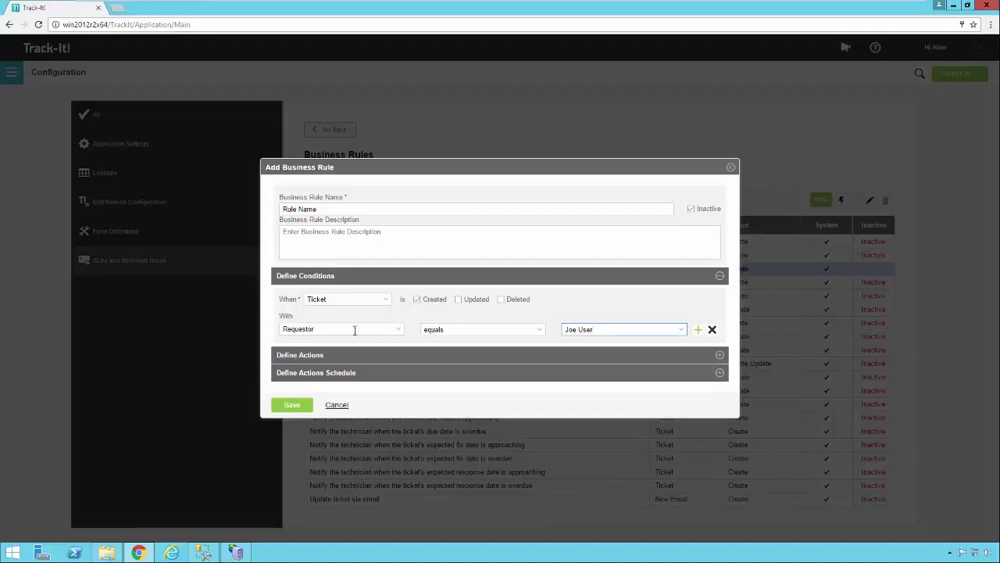
{"action": "left_click", "coordinate": [580, 335]}
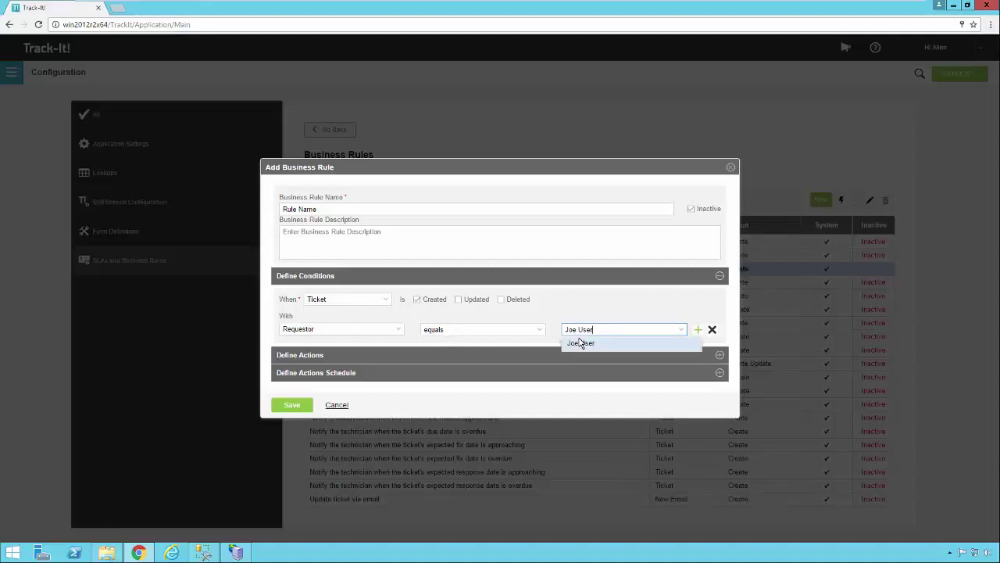
{"action": "left_click", "coordinate": [525, 346]}
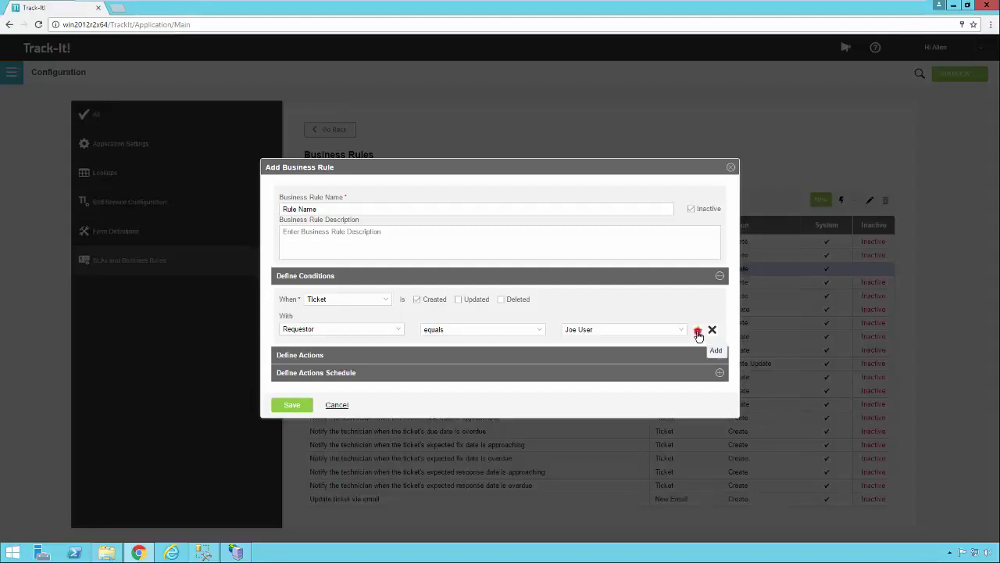
Add a second condition joined by Or, with Category equals Email Services.
{"action": "left_click", "coordinate": [697, 332]}
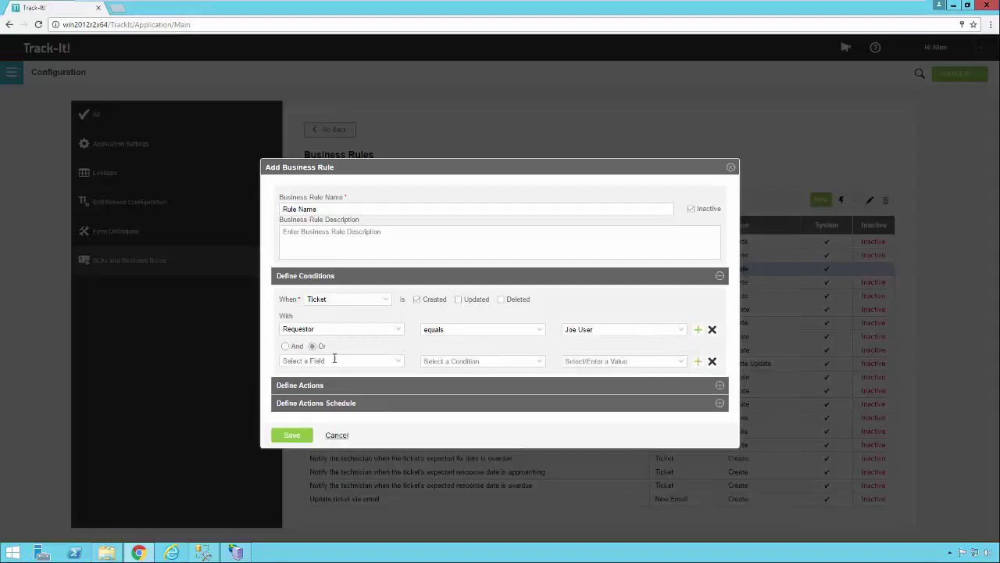
{"action": "left_click", "coordinate": [400, 364]}
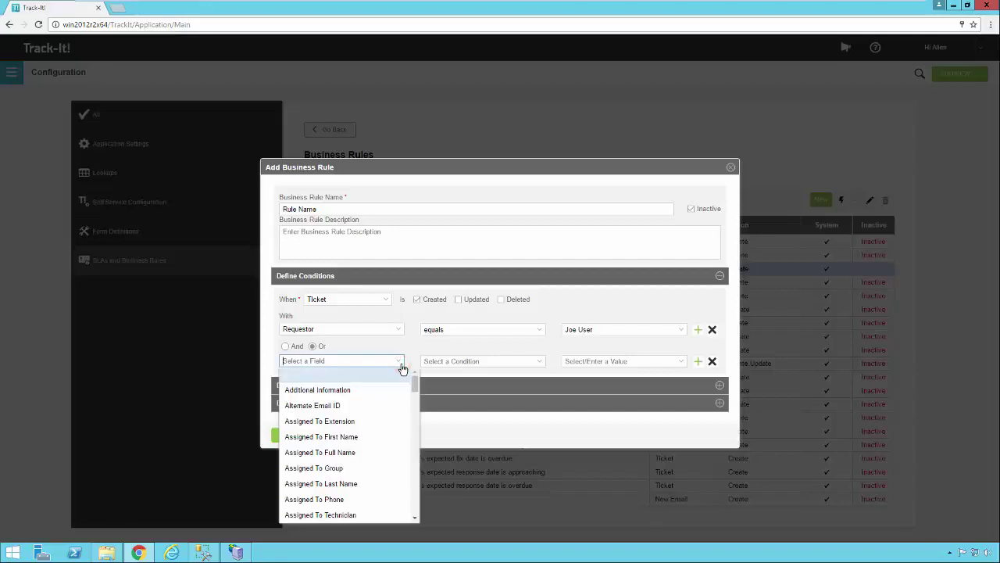
{"action": "scroll", "coordinate": [375, 451], "scroll_direction": "down", "scroll_amount": 3}
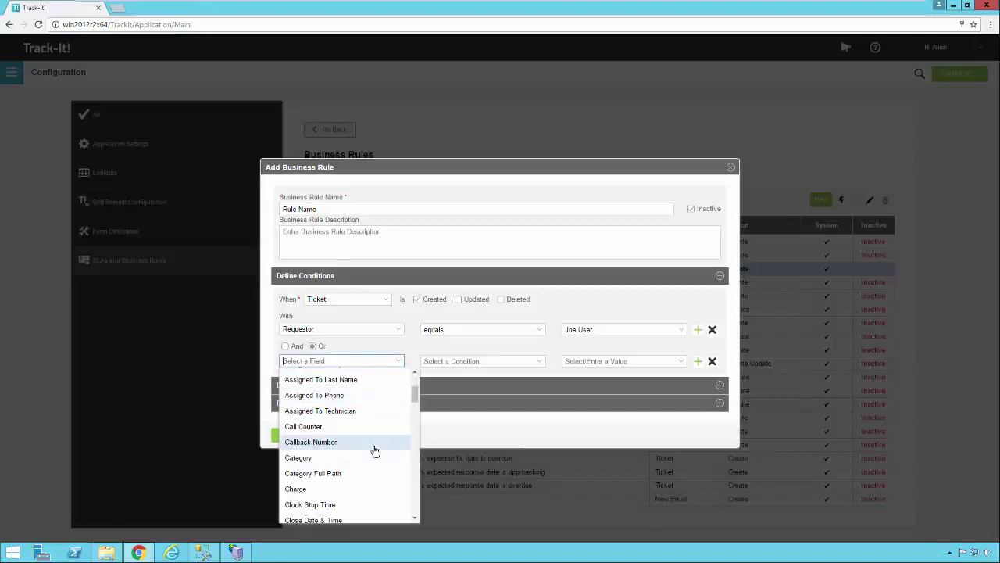
{"action": "scroll", "coordinate": [375, 451], "scroll_direction": "down", "scroll_amount": 1}
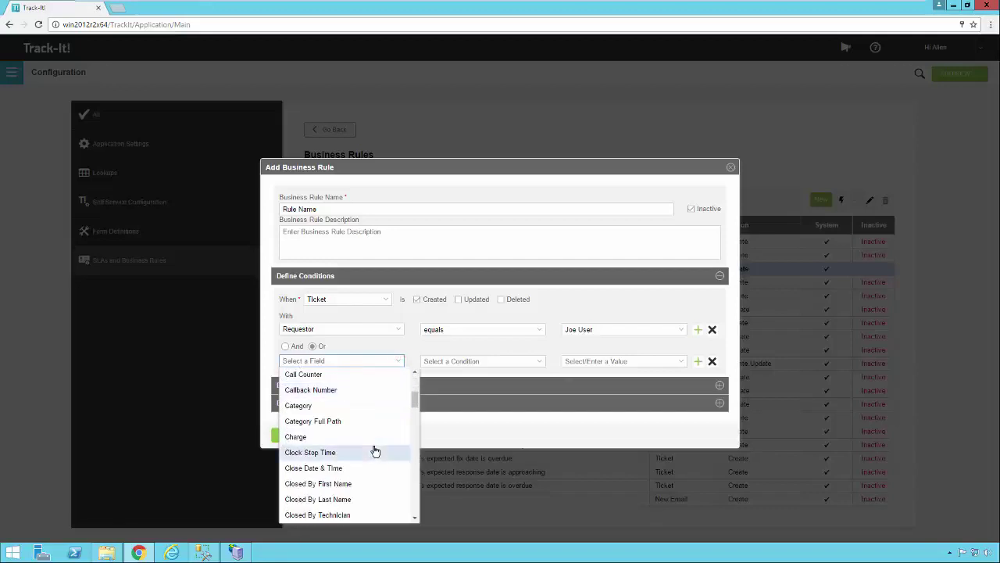
{"action": "left_click", "coordinate": [352, 406]}
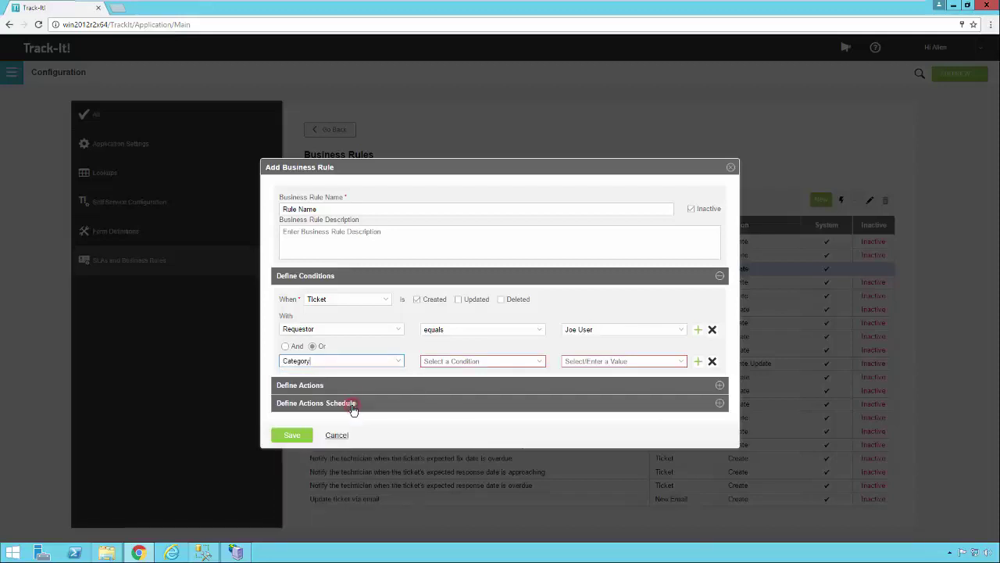
{"action": "left_click", "coordinate": [538, 363]}
{"action": "left_click", "coordinate": [520, 376]}
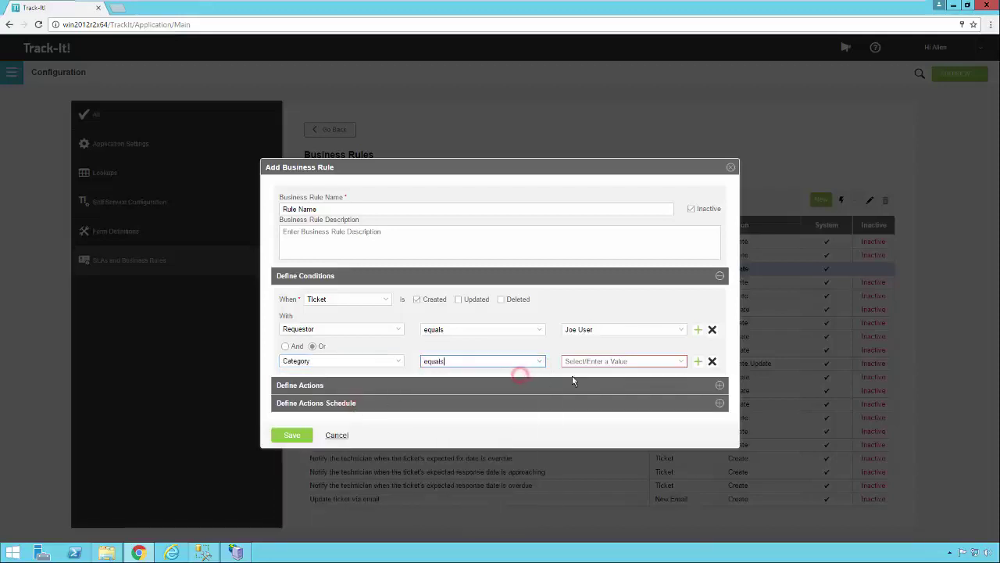
{"action": "left_click", "coordinate": [681, 361]}
{"action": "scroll", "coordinate": [600, 469], "scroll_direction": "down", "scroll_amount": 3}
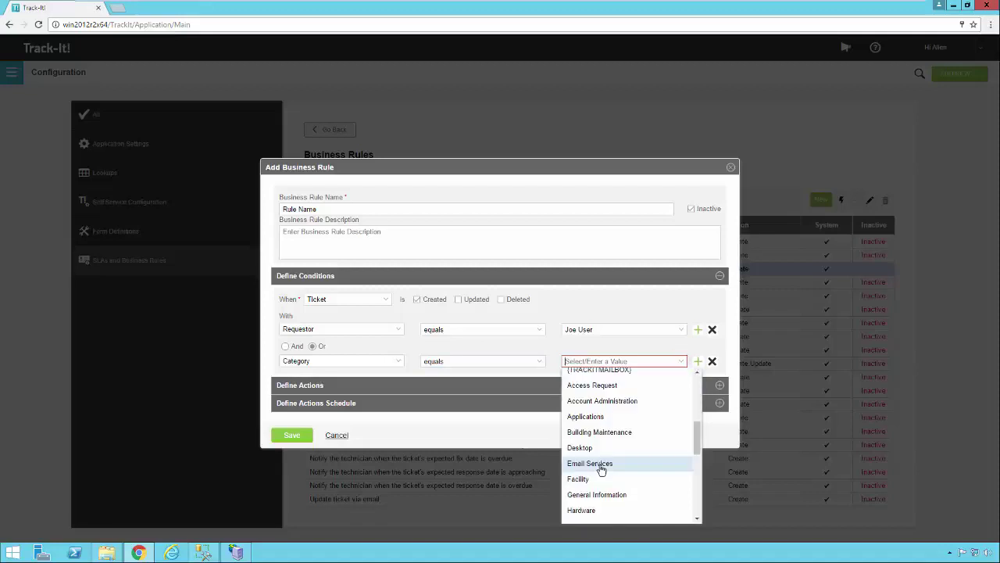
{"action": "left_click", "coordinate": [600, 465]}
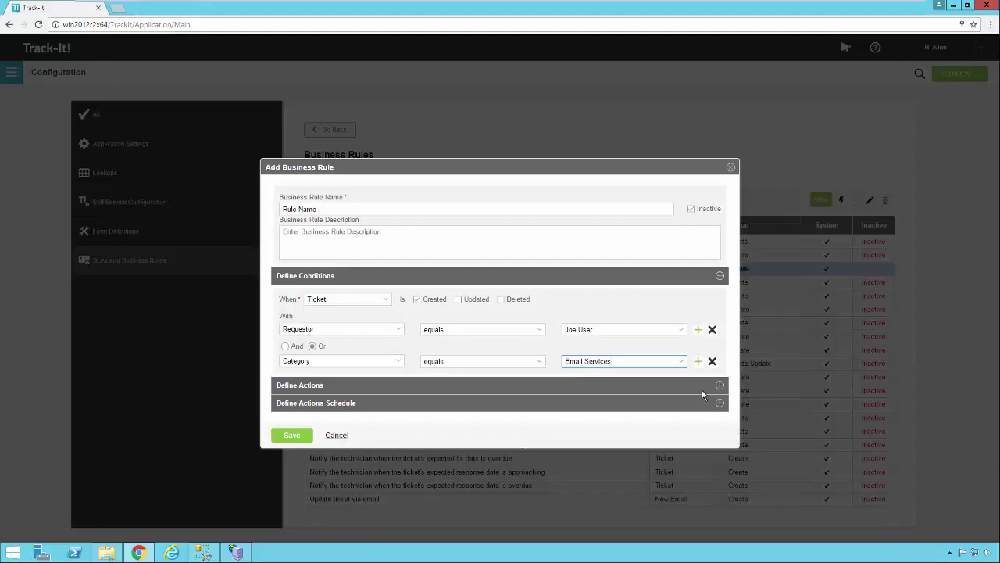
Change the Category condition's operator to does not equal and look through the remaining operators.
{"action": "left_click", "coordinate": [542, 363]}
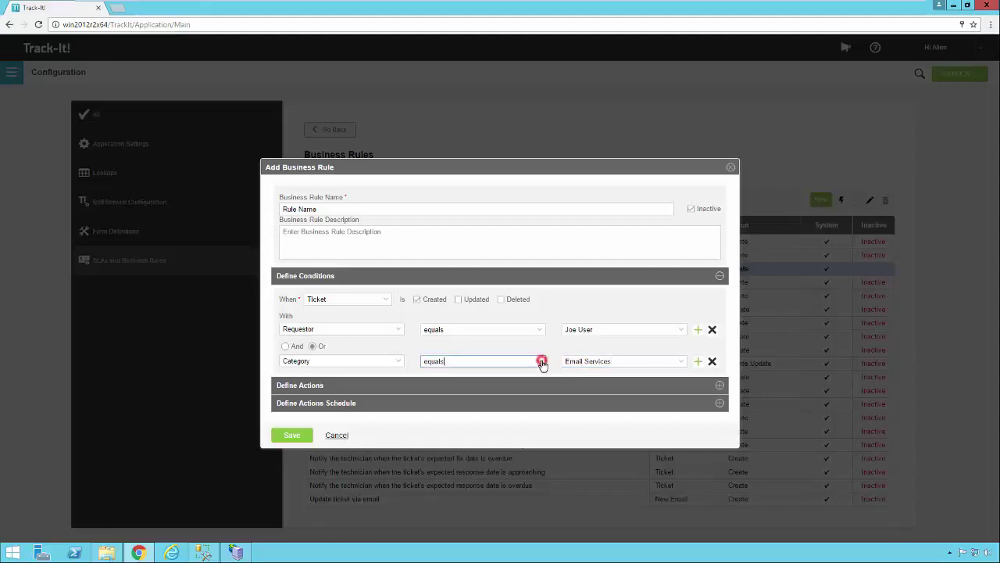
{"action": "left_click", "coordinate": [502, 391]}
{"action": "key", "text": "BackSpace"}
{"action": "type", "text": "l"}
{"action": "left_click", "coordinate": [539, 360]}
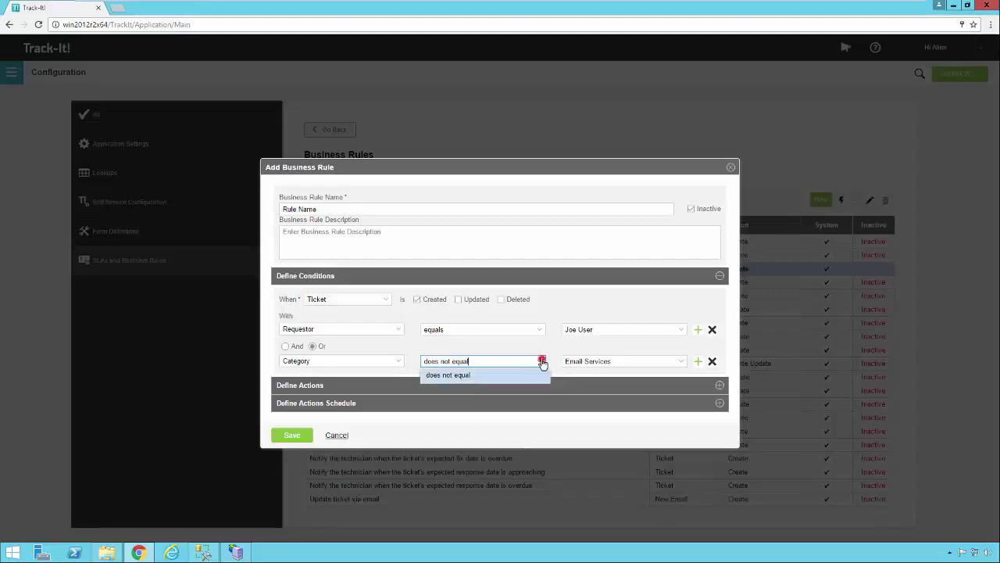
{"action": "left_click", "coordinate": [539, 364]}
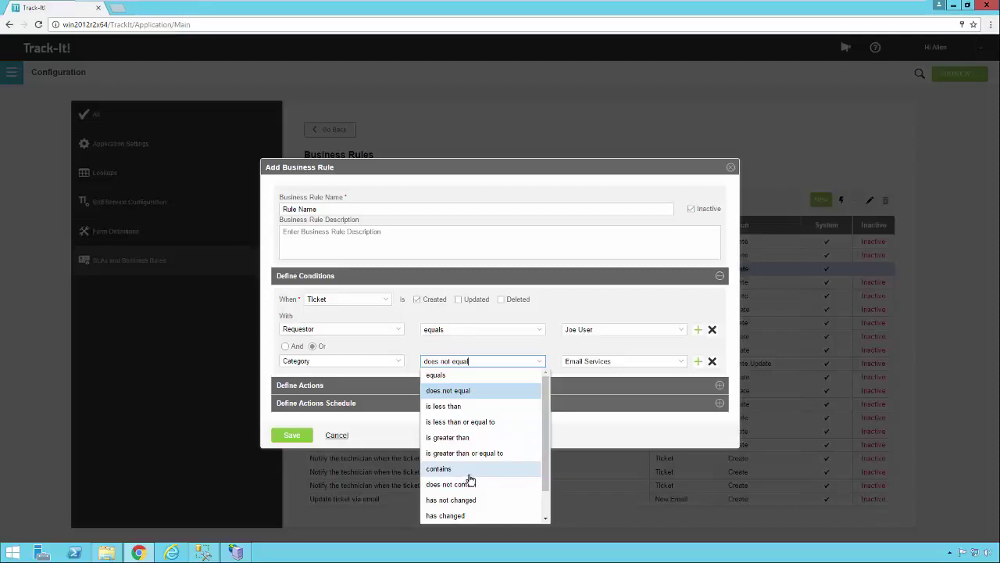
{"action": "left_click", "coordinate": [544, 522]}
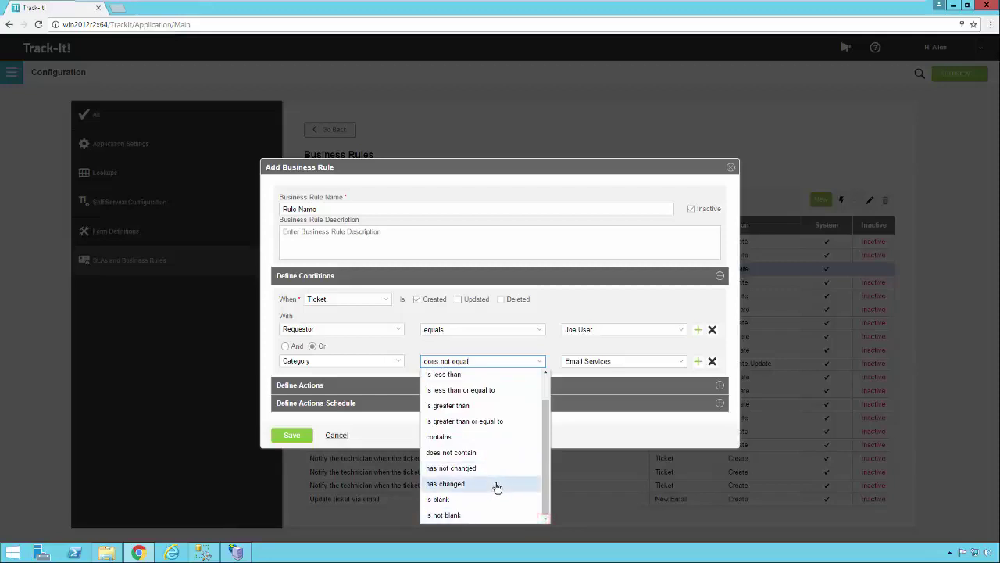
{"action": "left_click", "coordinate": [399, 348]}
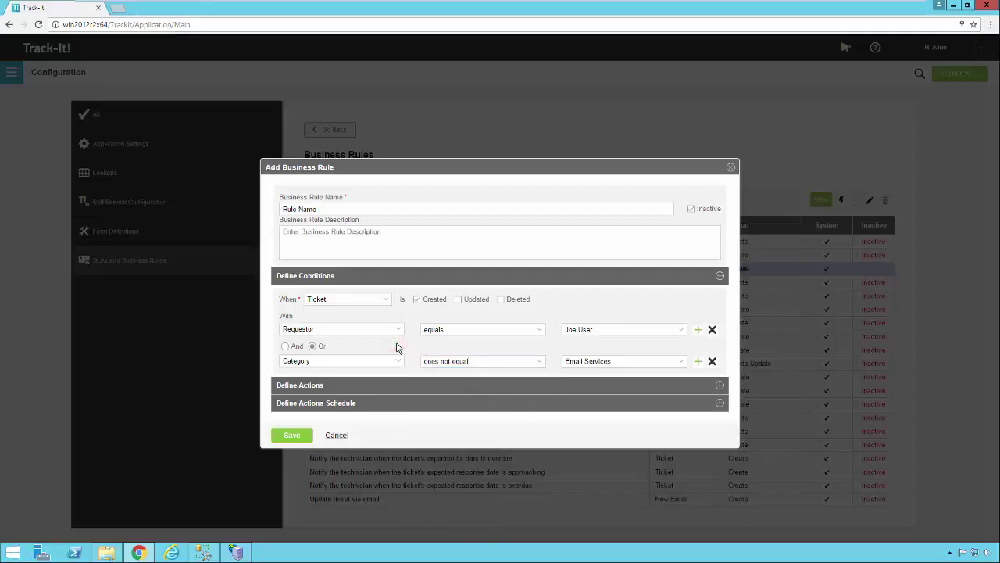
Change the second condition's field to Status and its operator to has changed.
{"action": "left_click", "coordinate": [398, 362]}
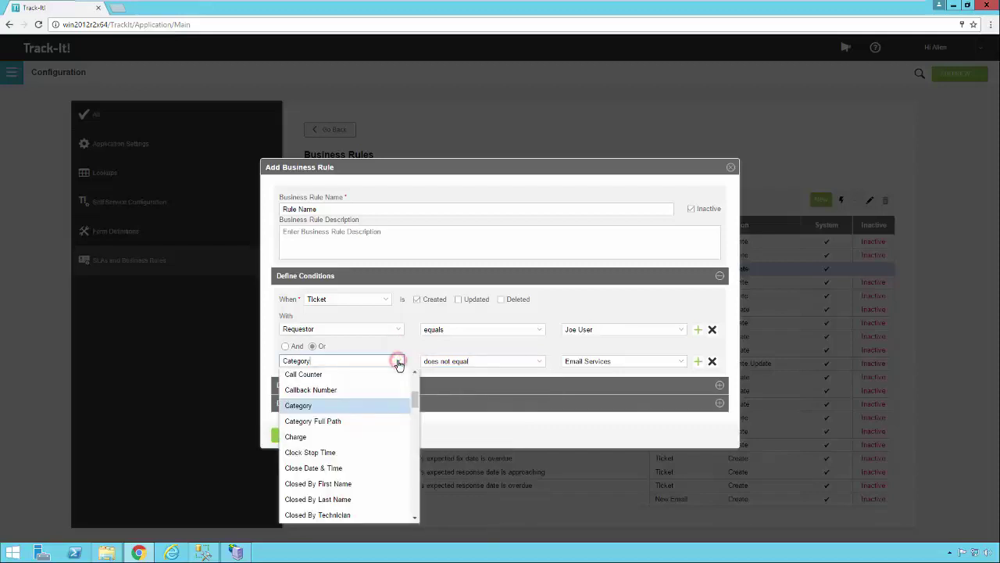
{"action": "scroll", "coordinate": [366, 447], "scroll_direction": "down", "scroll_amount": 10}
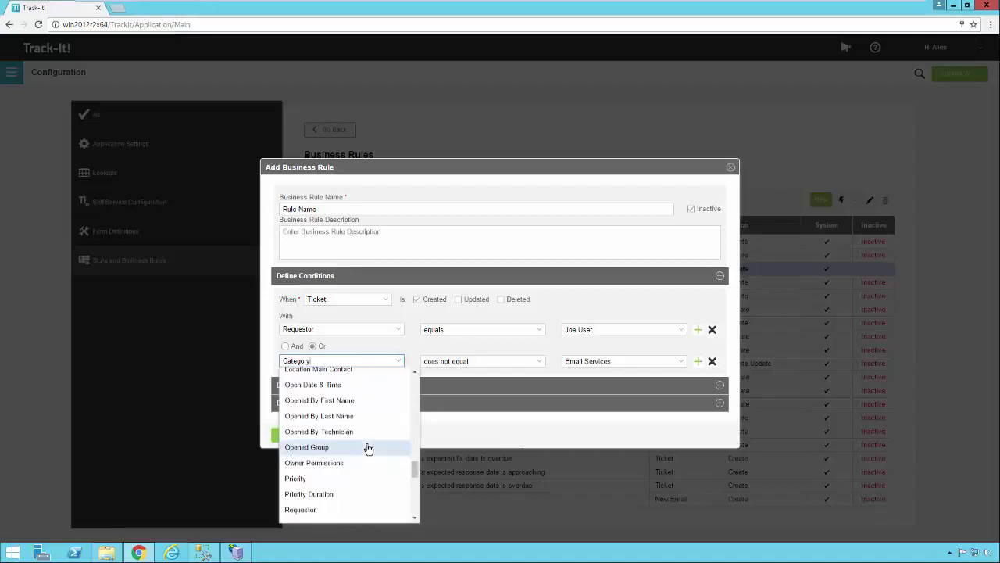
{"action": "scroll", "coordinate": [368, 448], "scroll_direction": "down", "scroll_amount": 3}
{"action": "scroll", "coordinate": [368, 449], "scroll_direction": "down", "scroll_amount": 3}
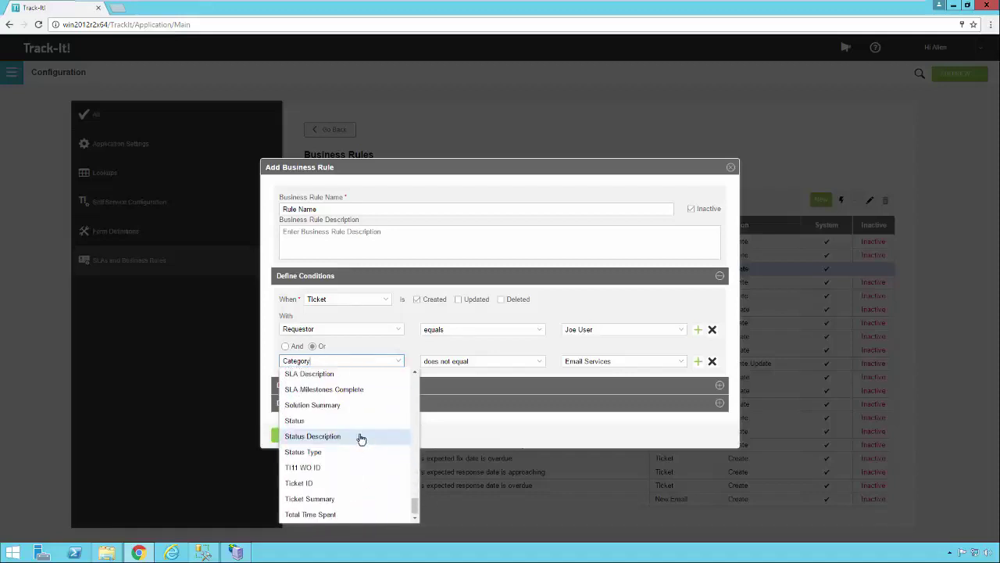
{"action": "left_click", "coordinate": [359, 423]}
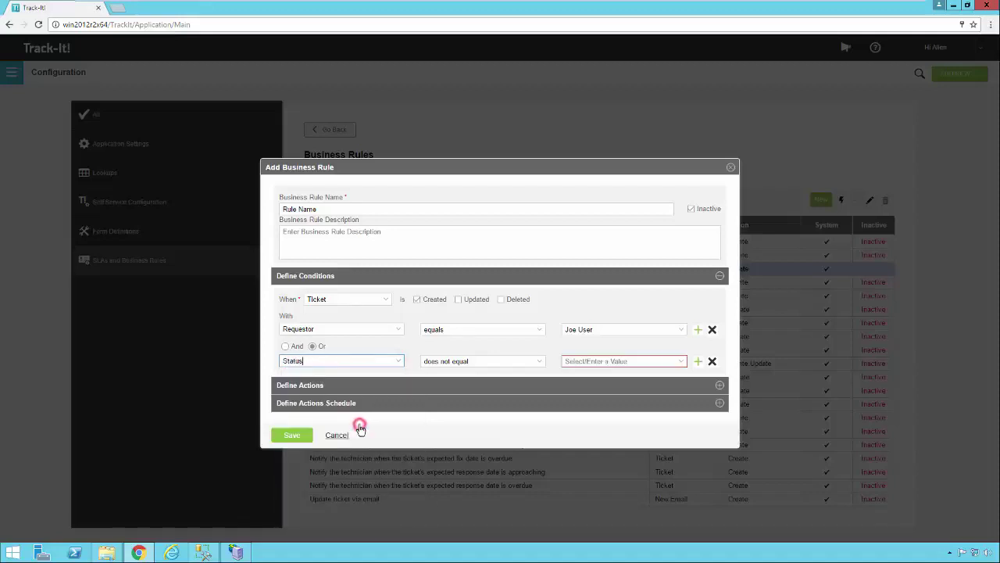
{"action": "left_click", "coordinate": [539, 363]}
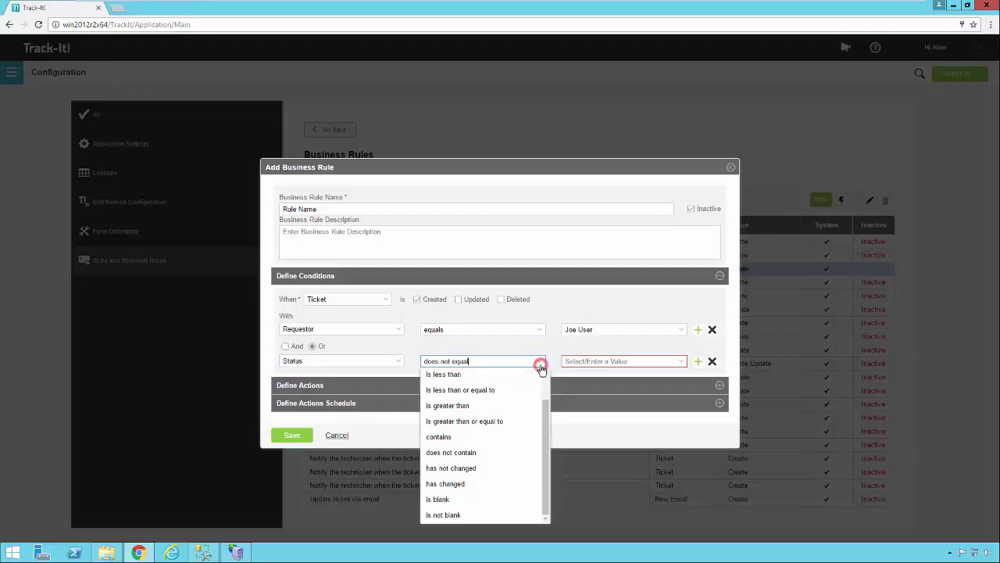
{"action": "left_click", "coordinate": [471, 484]}
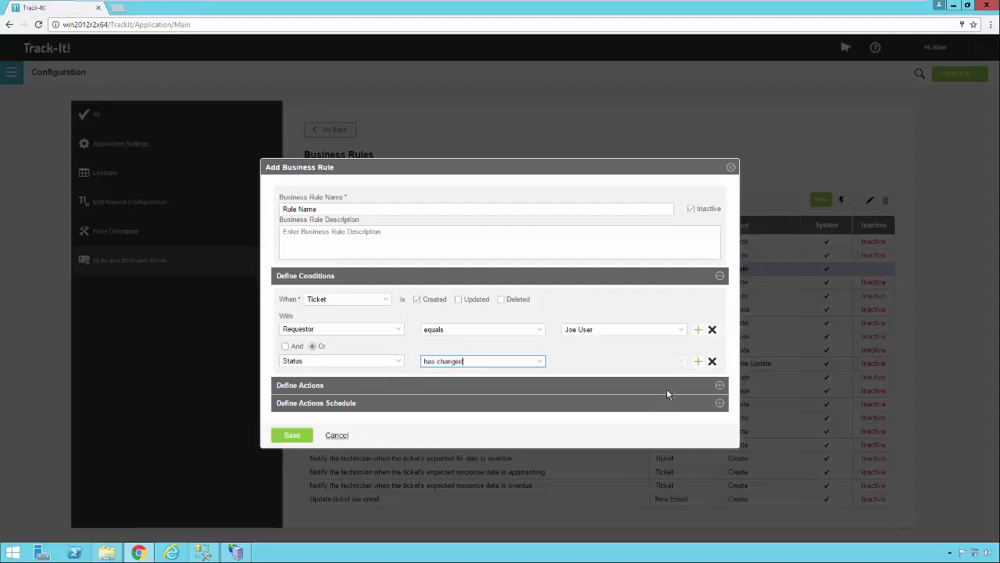
Try the {BLANK} and {APPSERVER} expressions as the Requestor condition's value.
{"action": "left_click", "coordinate": [683, 337]}
{"action": "left_click", "coordinate": [682, 337]}
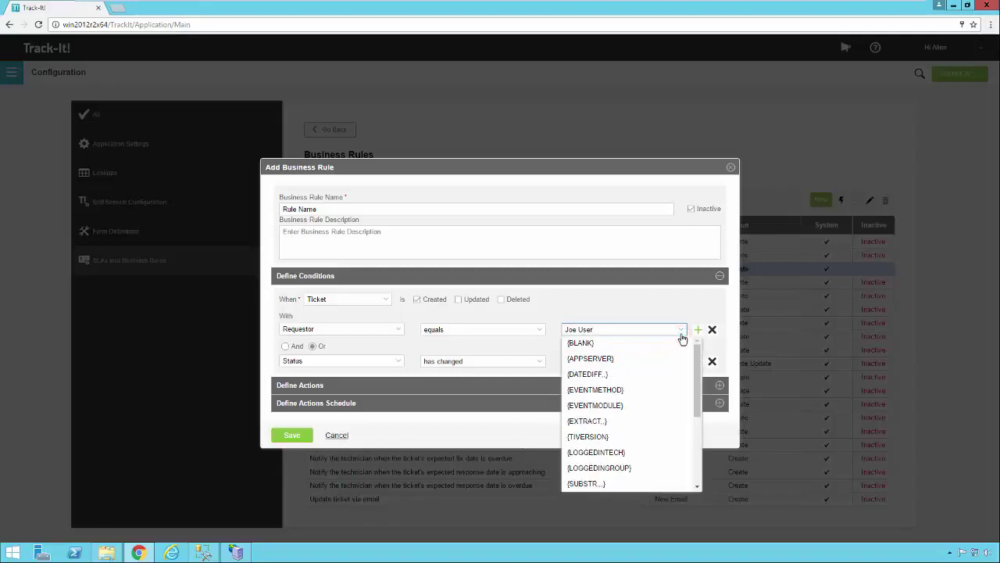
{"action": "left_click", "coordinate": [592, 343]}
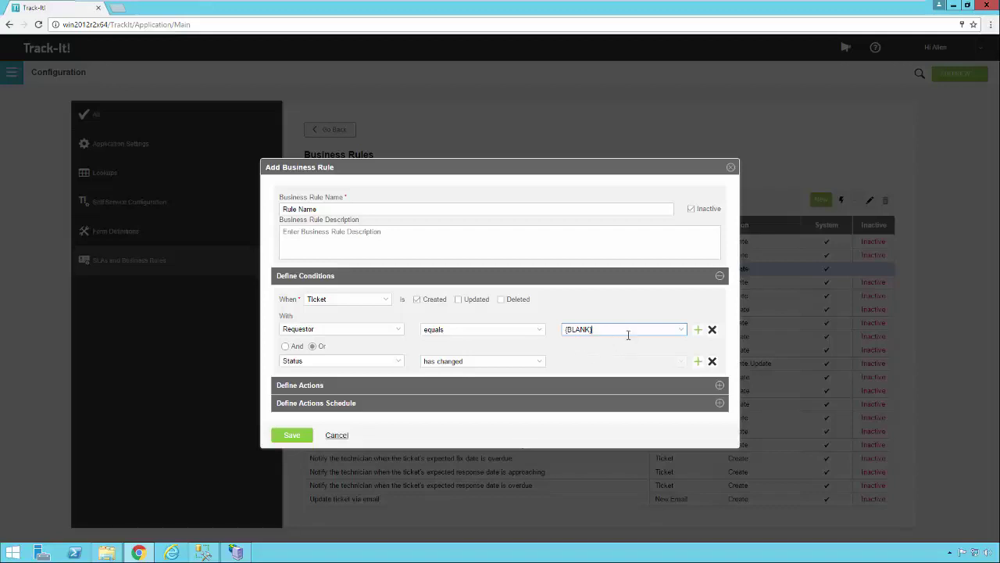
{"action": "left_click", "coordinate": [684, 333]}
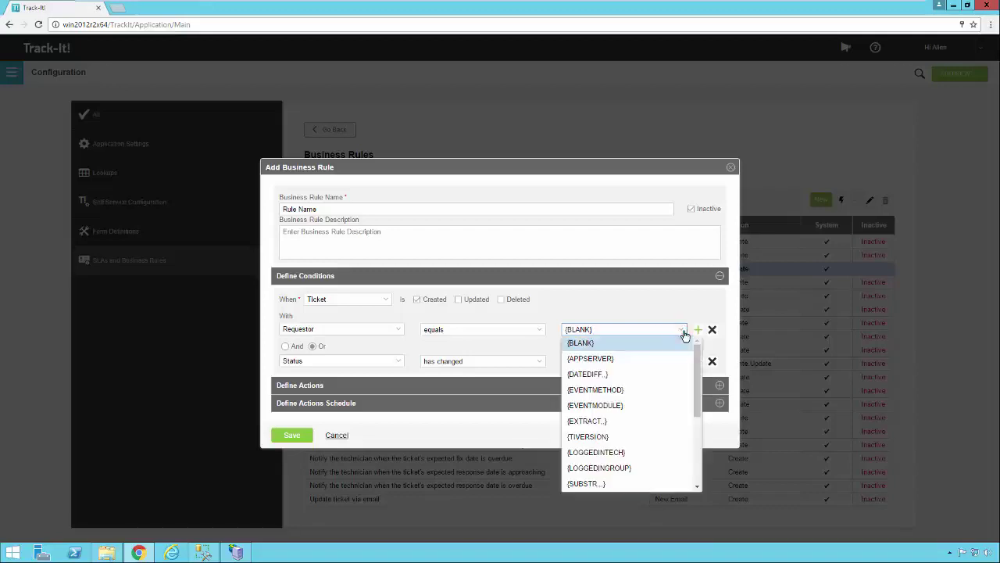
{"action": "left_click", "coordinate": [599, 360]}
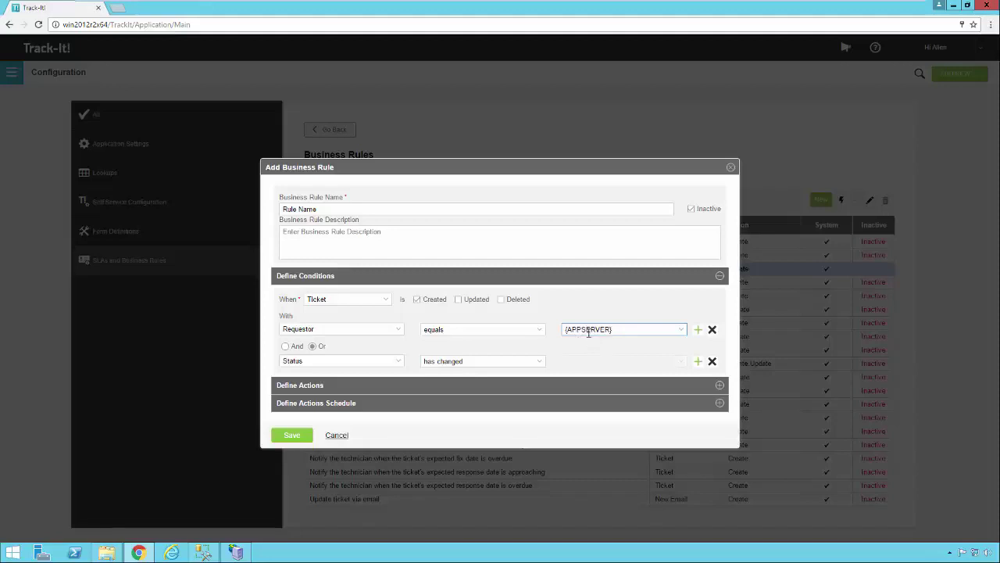
Open the Expression Builder for the DATEDIFF expression in the Requestor condition's value and cancel it.
{"action": "left_click", "coordinate": [679, 329]}
{"action": "left_click", "coordinate": [606, 376]}
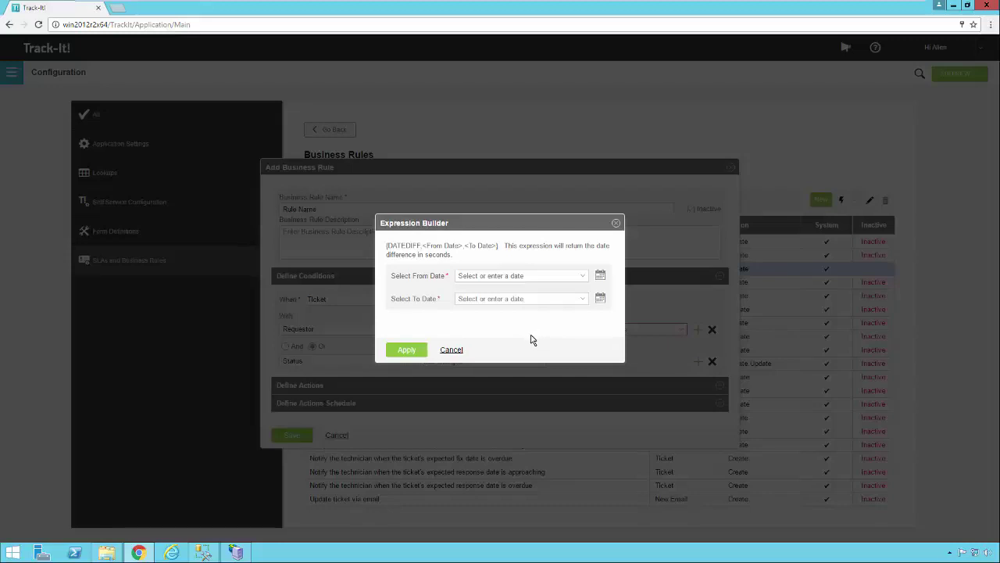
{"action": "left_click", "coordinate": [453, 349]}
Look through the expressions and requestors available as the Requestor condition's value, and choose {TIMEZONE}.
{"action": "left_click", "coordinate": [685, 329]}
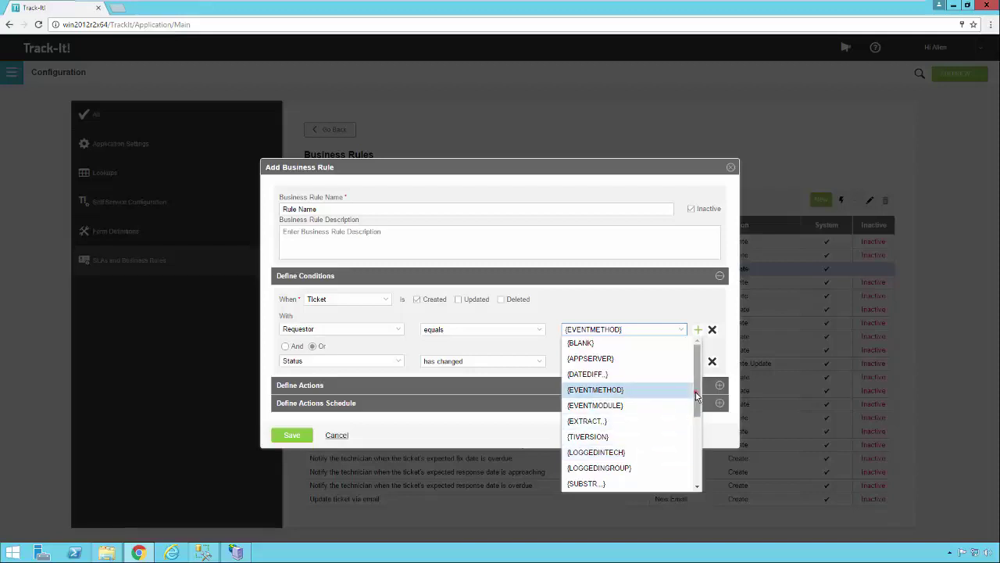
{"action": "scroll", "coordinate": [694, 390], "scroll_direction": "down", "scroll_amount": 3}
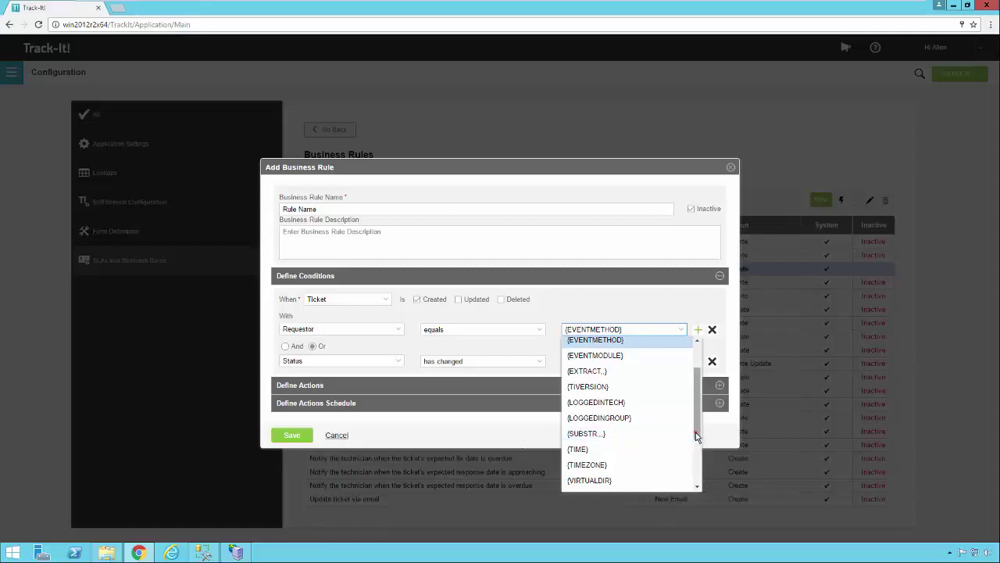
{"action": "scroll", "coordinate": [696, 434], "scroll_direction": "down", "scroll_amount": 3}
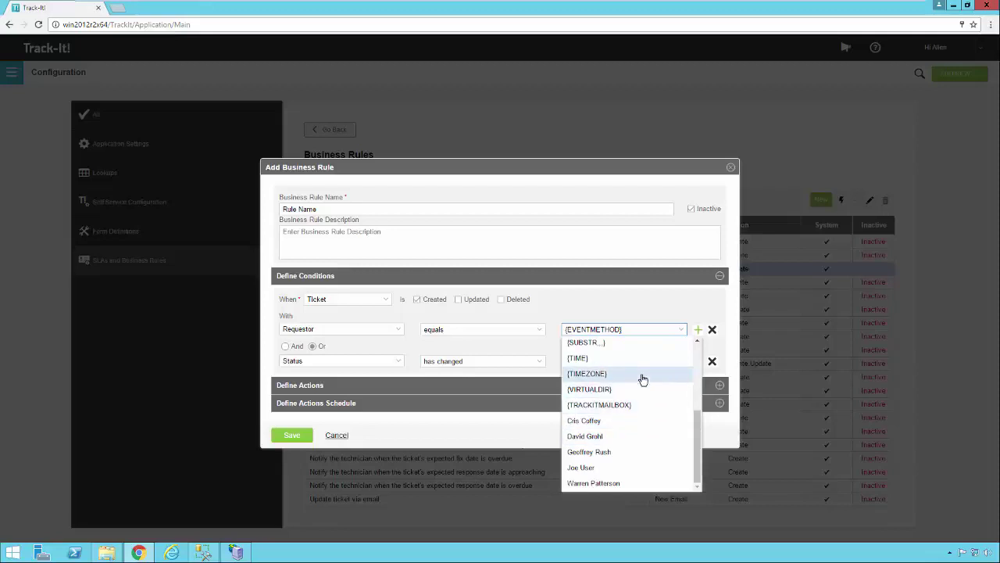
{"action": "left_click", "coordinate": [642, 377]}
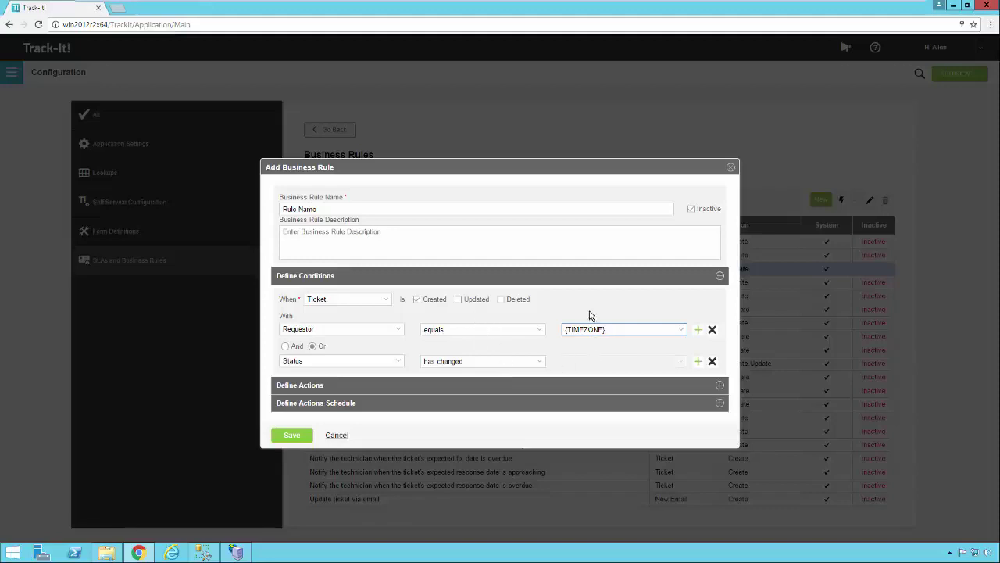
Set the rule's action to Send Notification and open its notification details.
{"action": "left_click", "coordinate": [720, 387]}
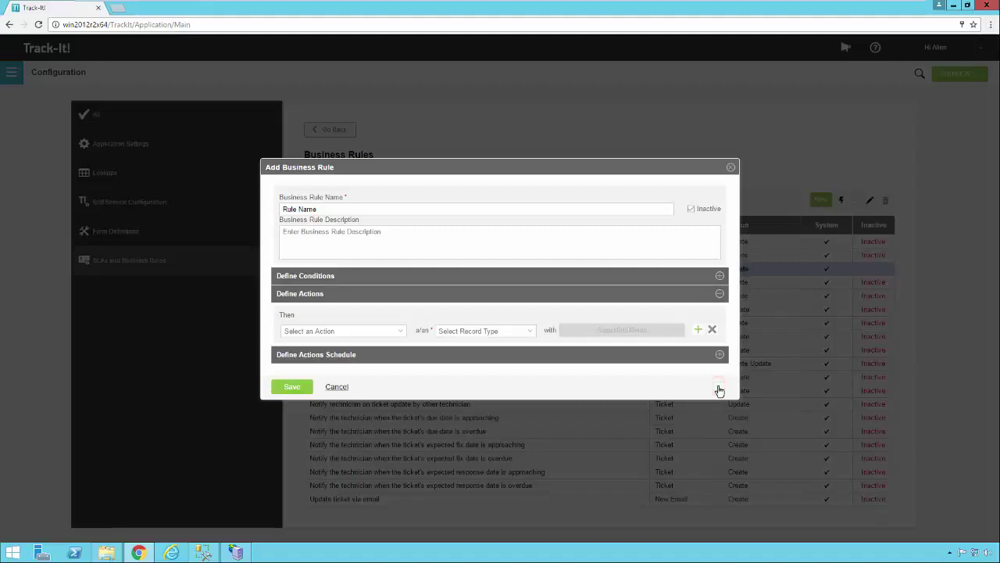
{"action": "left_click", "coordinate": [402, 332]}
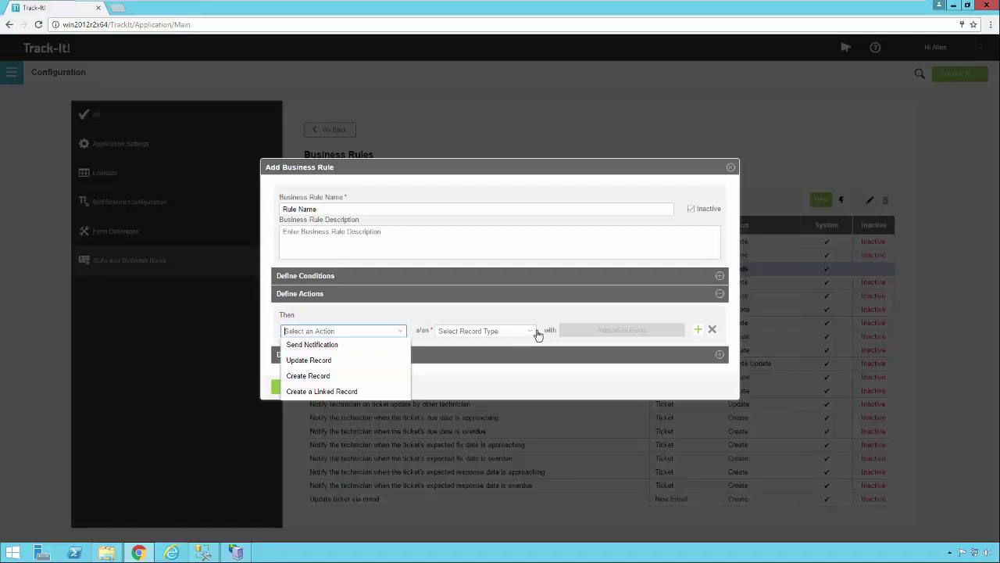
{"action": "left_click", "coordinate": [351, 347]}
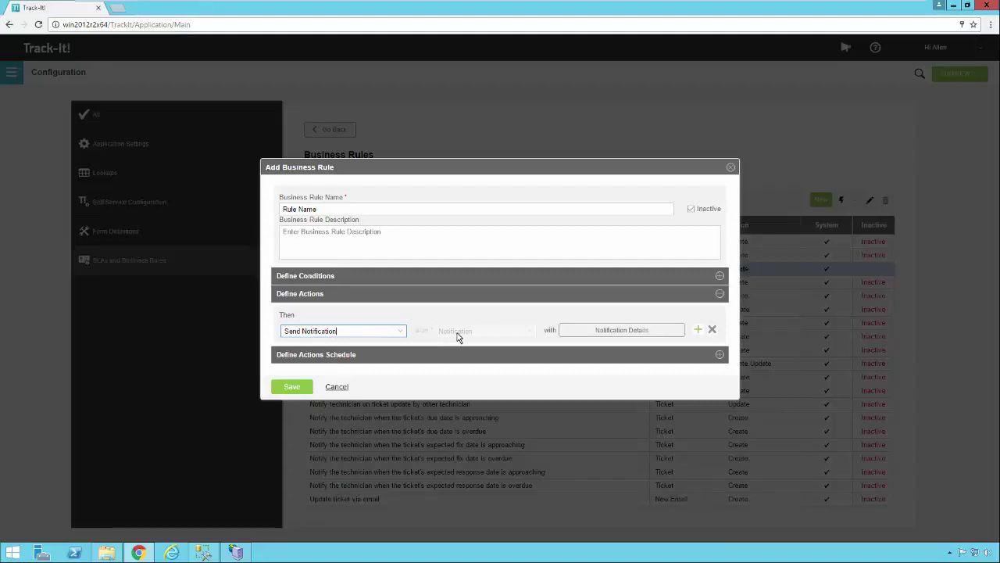
{"action": "left_click", "coordinate": [621, 337]}
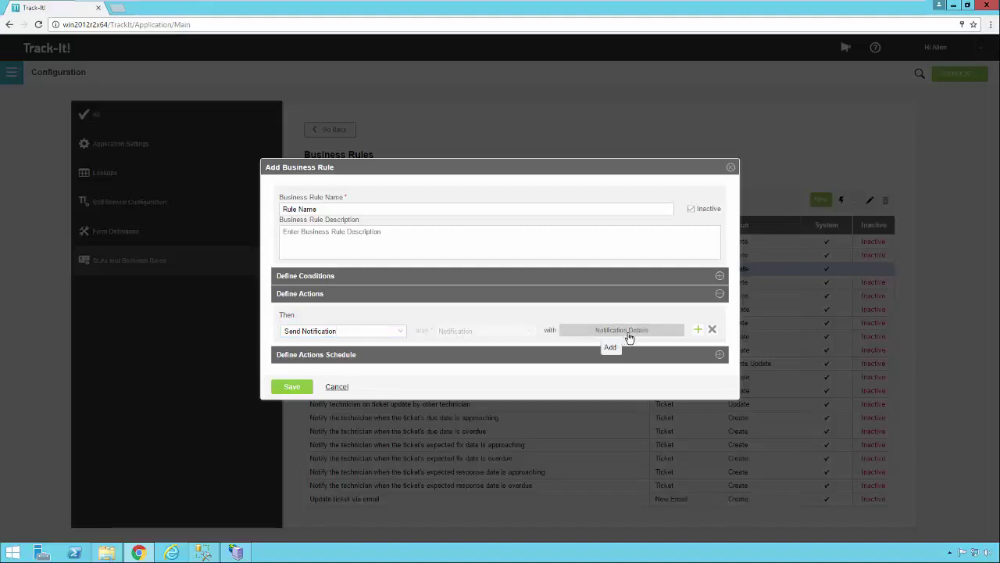
{"action": "left_click", "coordinate": [630, 338]}
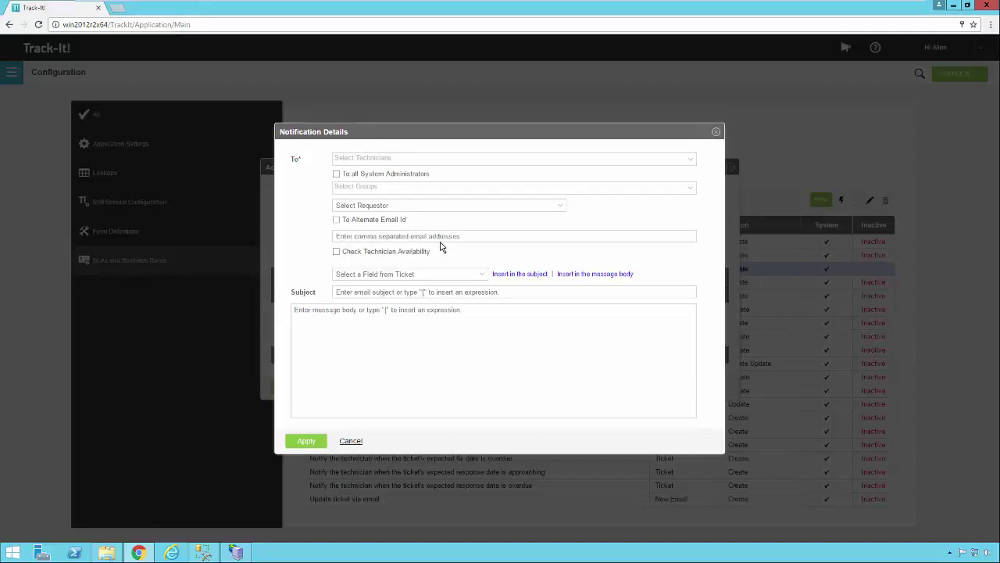
Insert the {Ticket - Assigned To Group} field in both the subject and the message body of the notification.
{"action": "left_click", "coordinate": [483, 275]}
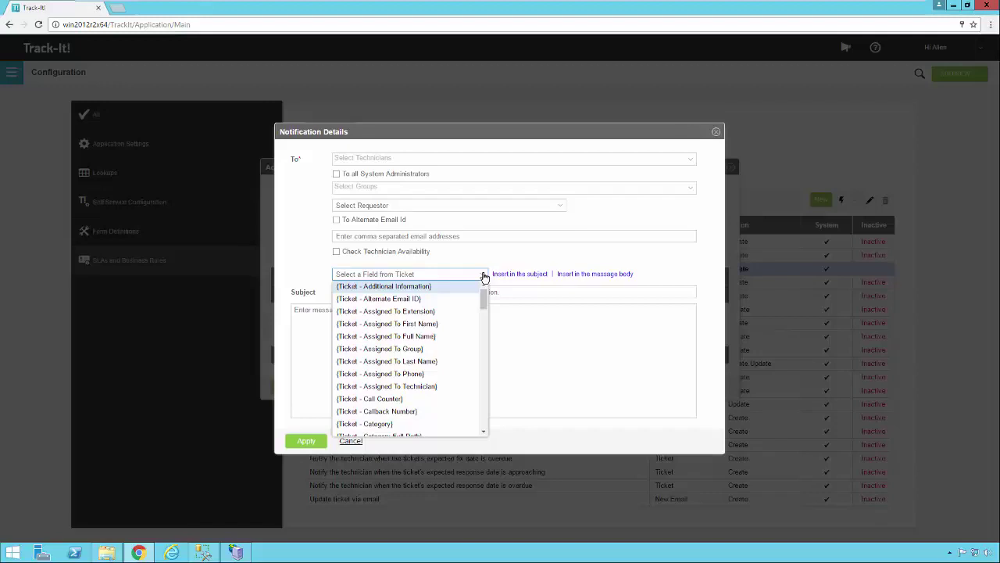
{"action": "left_click", "coordinate": [419, 352]}
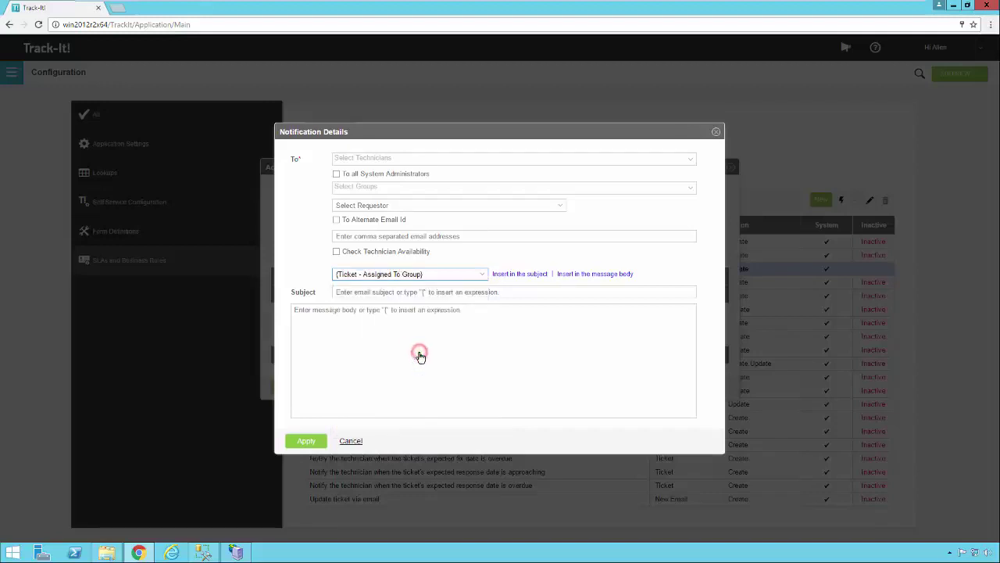
{"action": "left_click", "coordinate": [539, 275]}
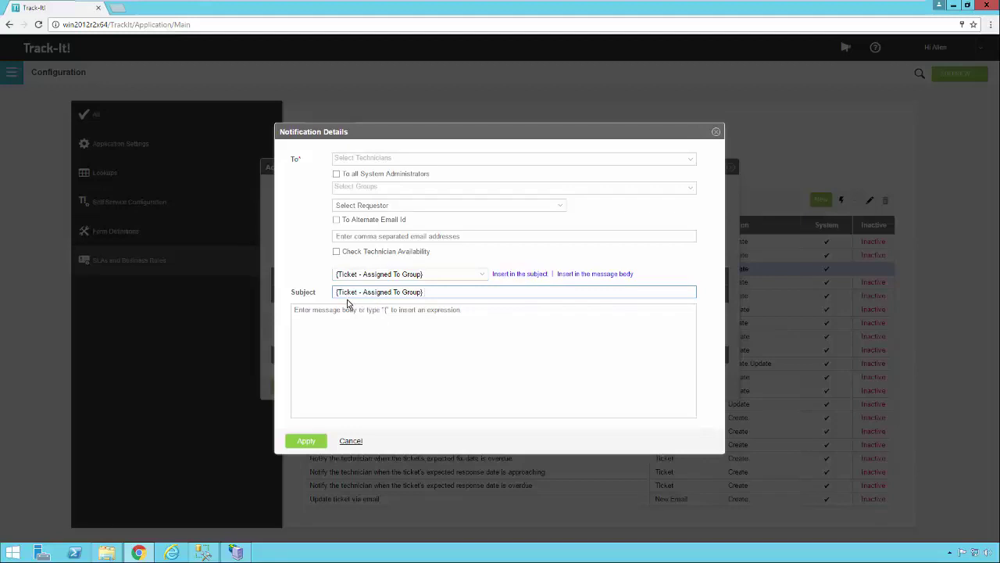
{"action": "left_click", "coordinate": [602, 275]}
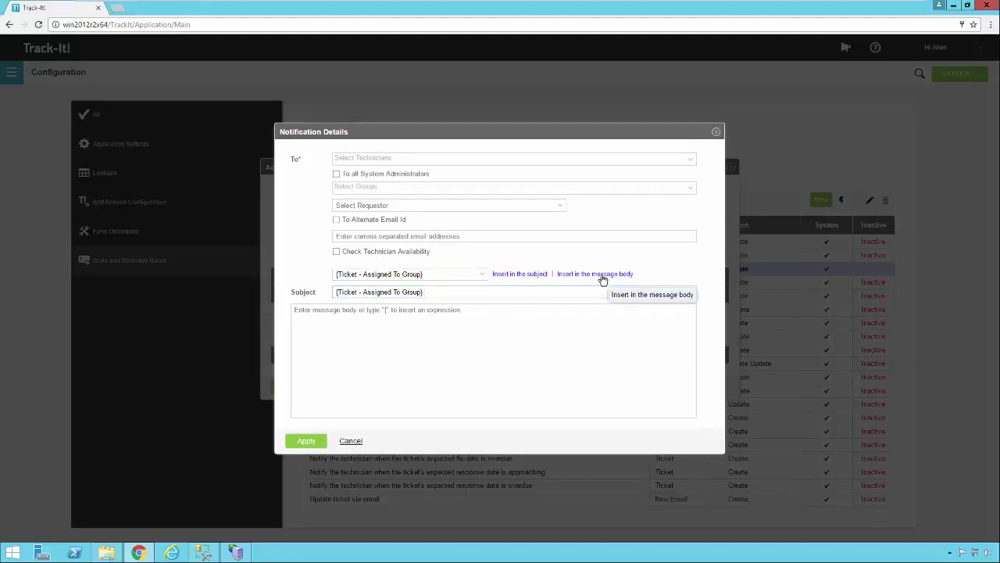
{"action": "left_click", "coordinate": [602, 275]}
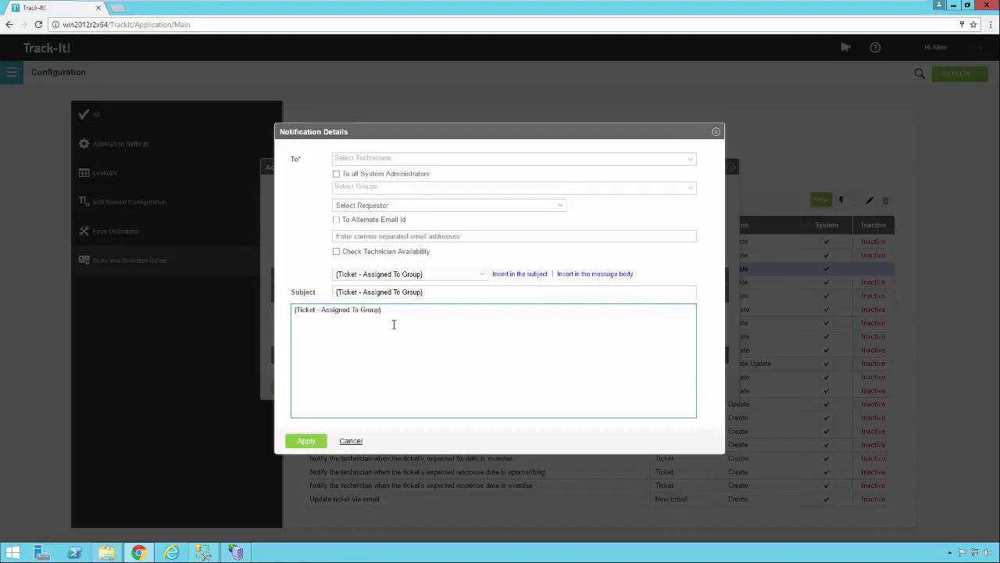
Add the line "text {Ticket - Assigned To Technician}" to the message body, and discard the notification details.
{"action": "type", "text": "text {"}
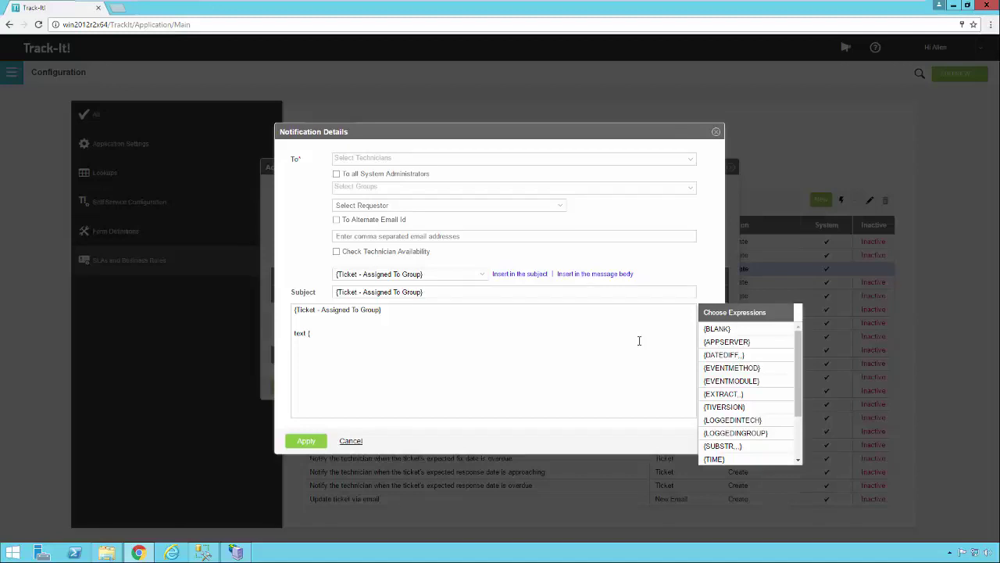
{"action": "left_click", "coordinate": [332, 332]}
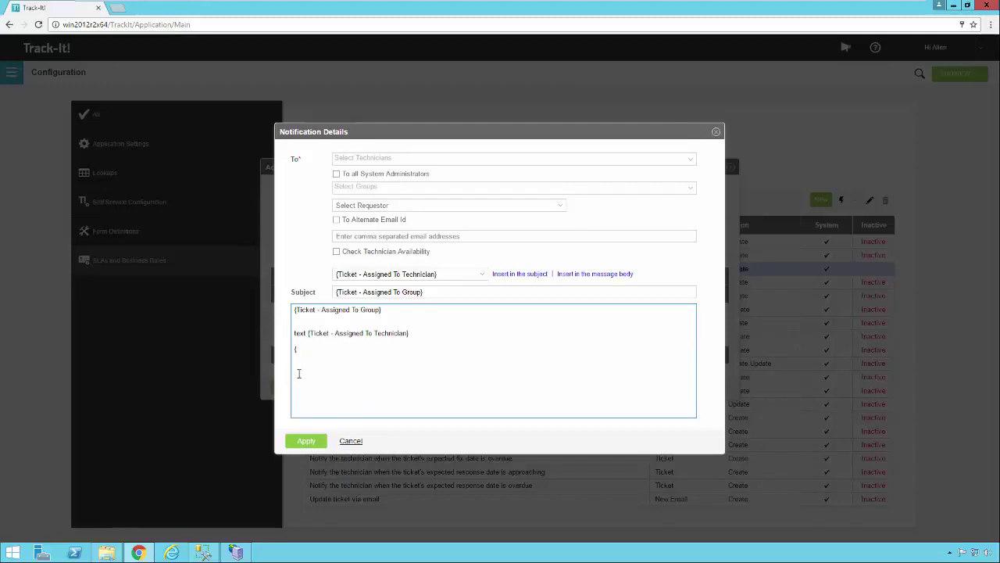
{"action": "left_click", "coordinate": [348, 442]}
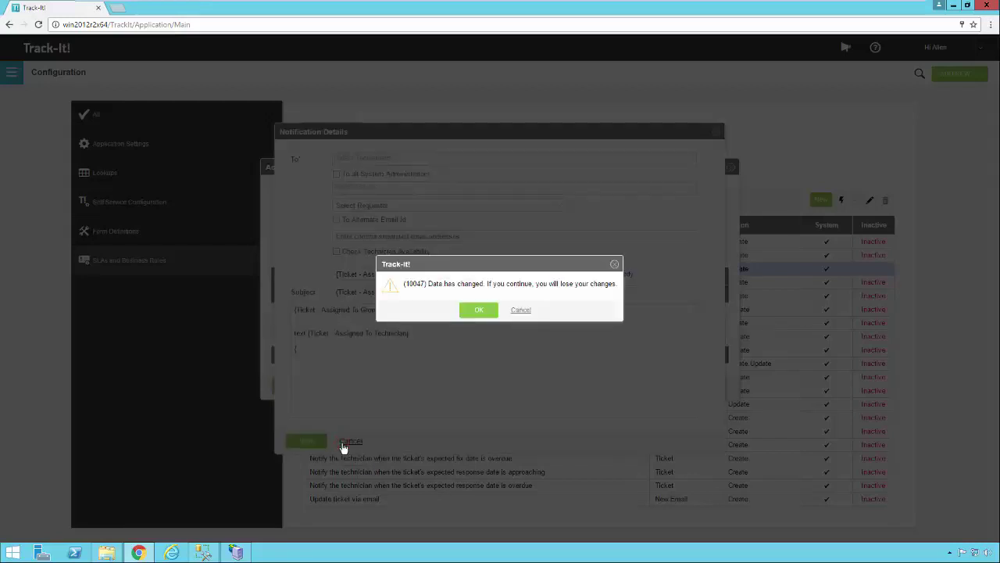
{"action": "left_click", "coordinate": [479, 311]}
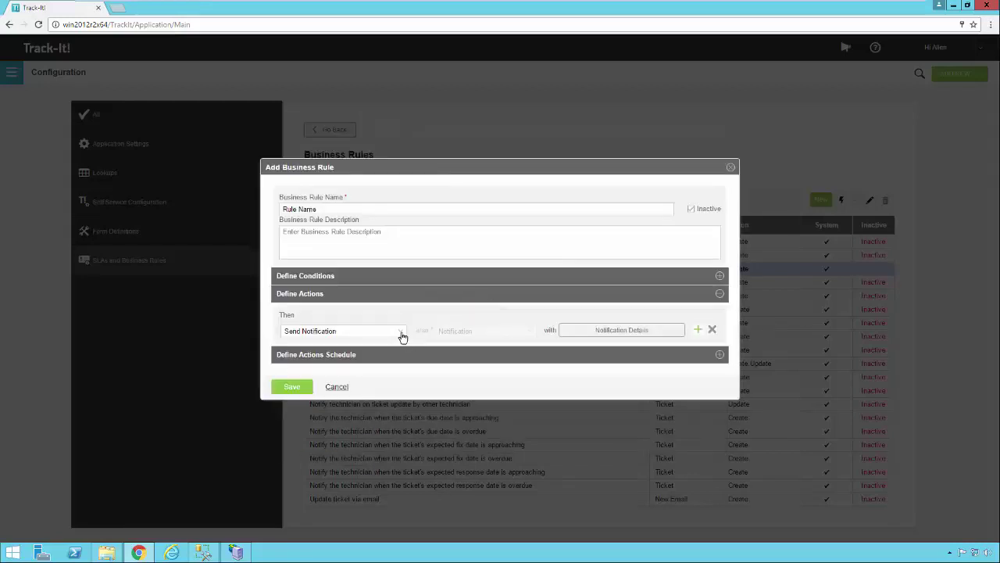
Set the rule's action to Update Record with Update Ticket Values as the record type.
{"action": "left_click", "coordinate": [403, 335]}
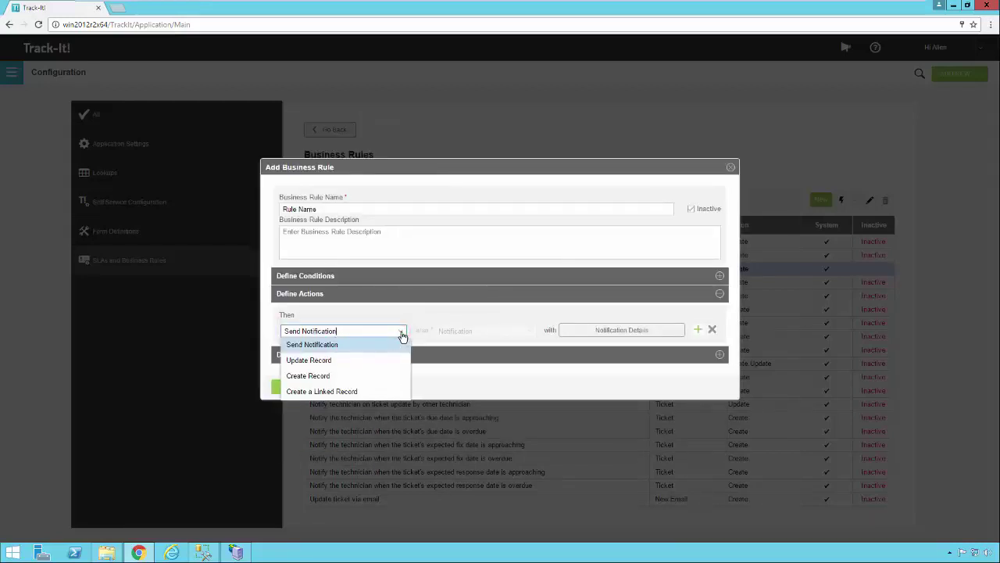
{"action": "left_click", "coordinate": [339, 361]}
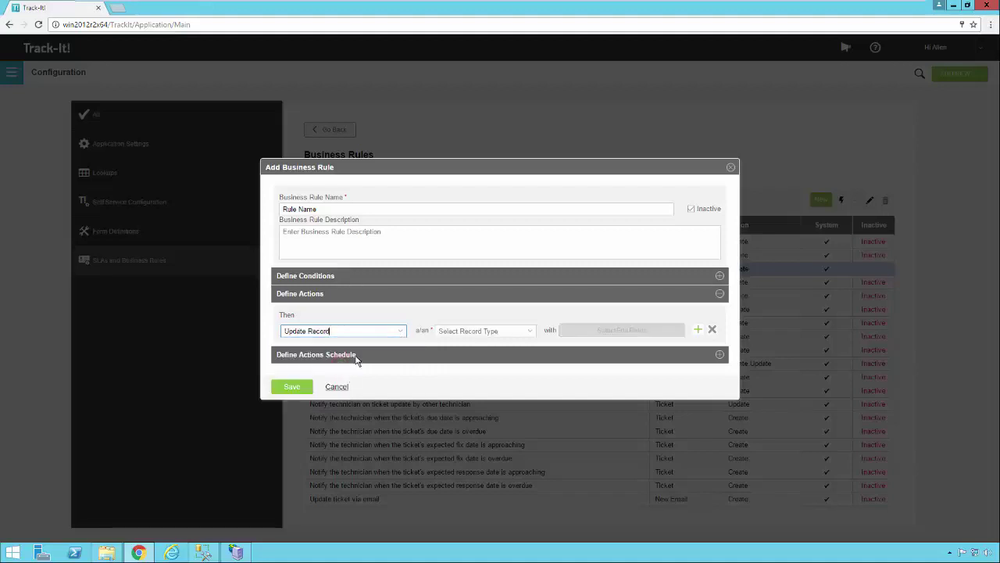
{"action": "left_click", "coordinate": [530, 332]}
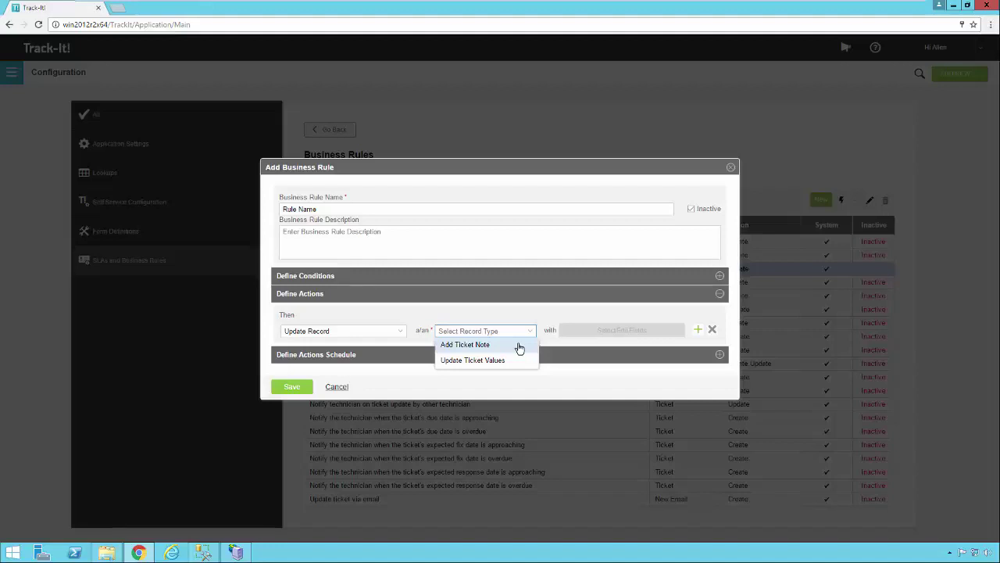
{"action": "left_click", "coordinate": [514, 357]}
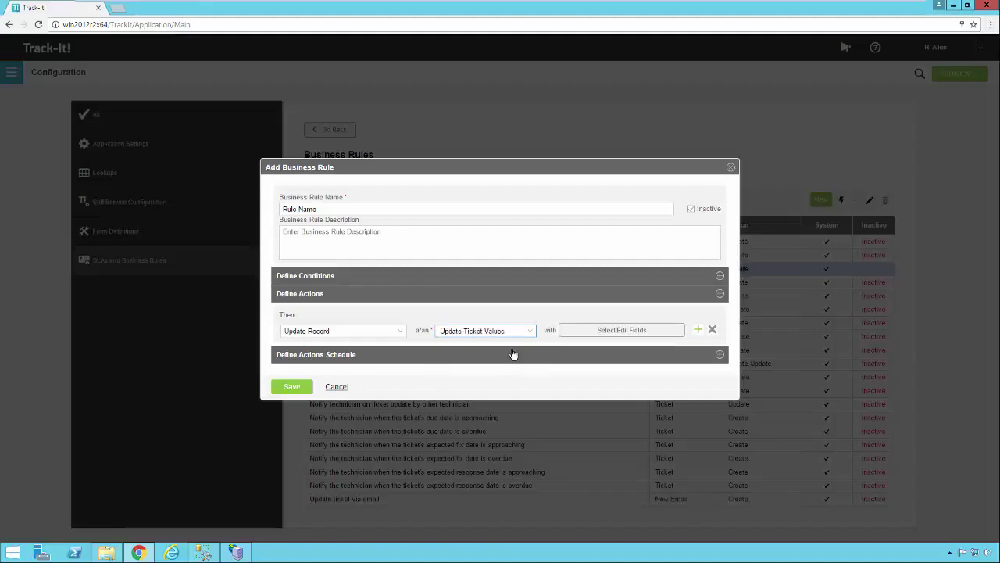
Set the action's Ticket ID field to use the {Ticket - Ticket ID} value from the current record.
{"action": "left_click", "coordinate": [618, 332]}
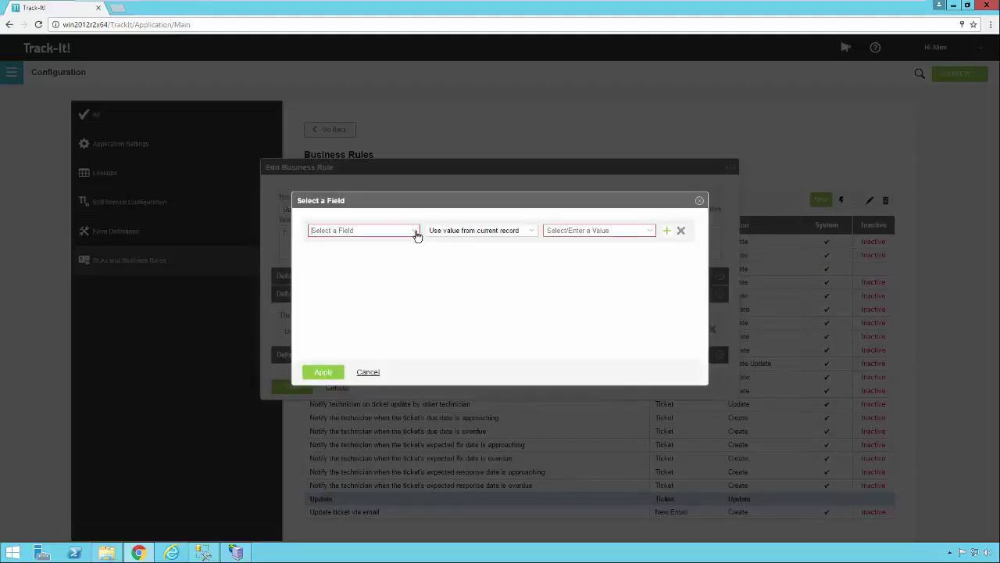
{"action": "left_click", "coordinate": [415, 232]}
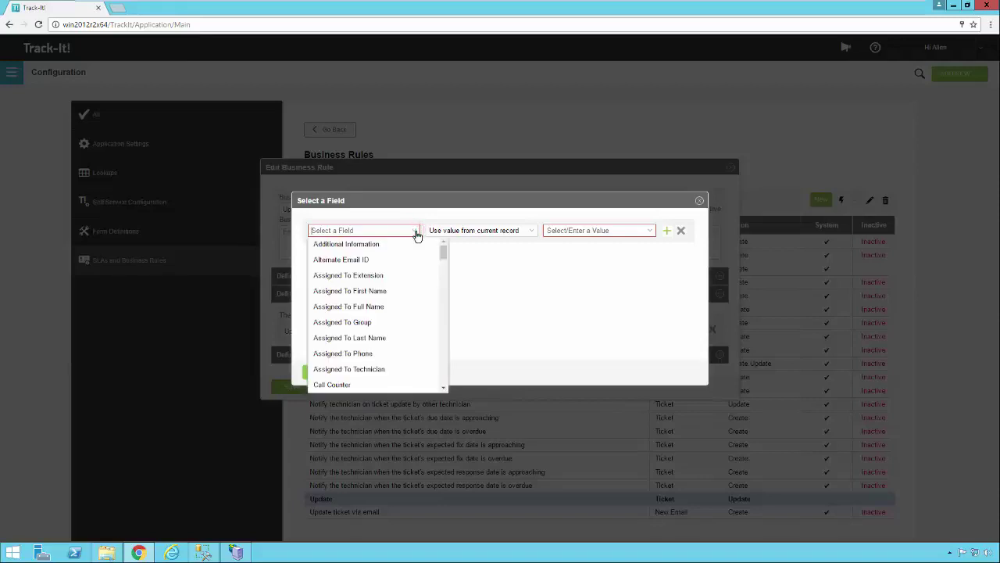
{"action": "left_click_drag", "start_coordinate": [442, 249], "coordinate": [440, 386]}
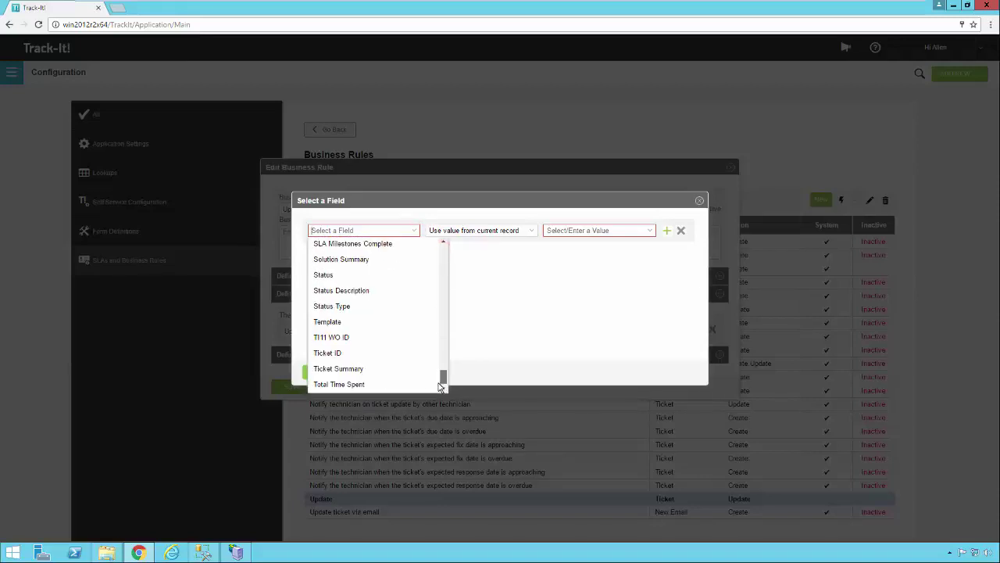
{"action": "left_click", "coordinate": [367, 352]}
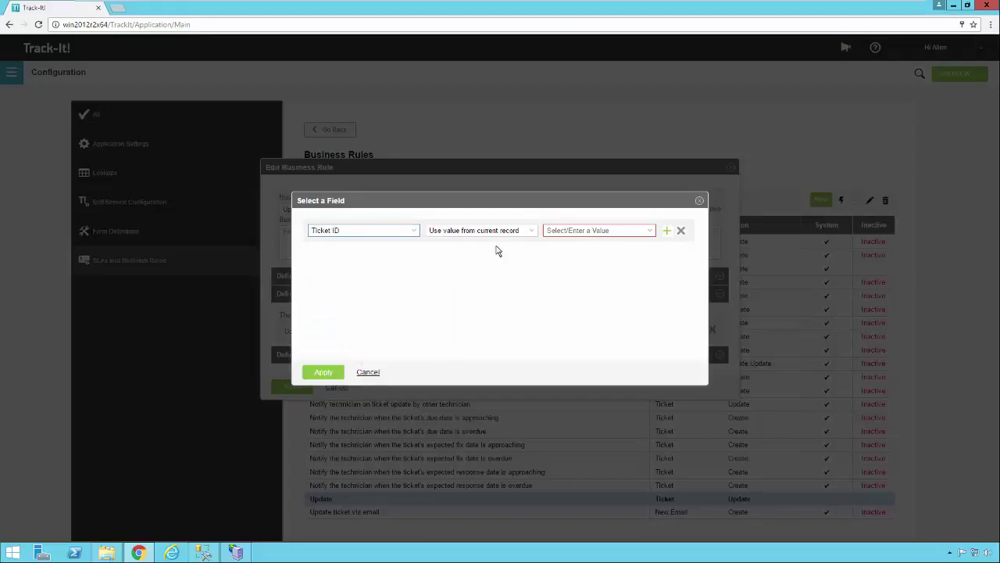
{"action": "left_click", "coordinate": [649, 230]}
{"action": "left_click_drag", "start_coordinate": [679, 255], "coordinate": [680, 392]}
{"action": "left_click", "coordinate": [588, 355]}
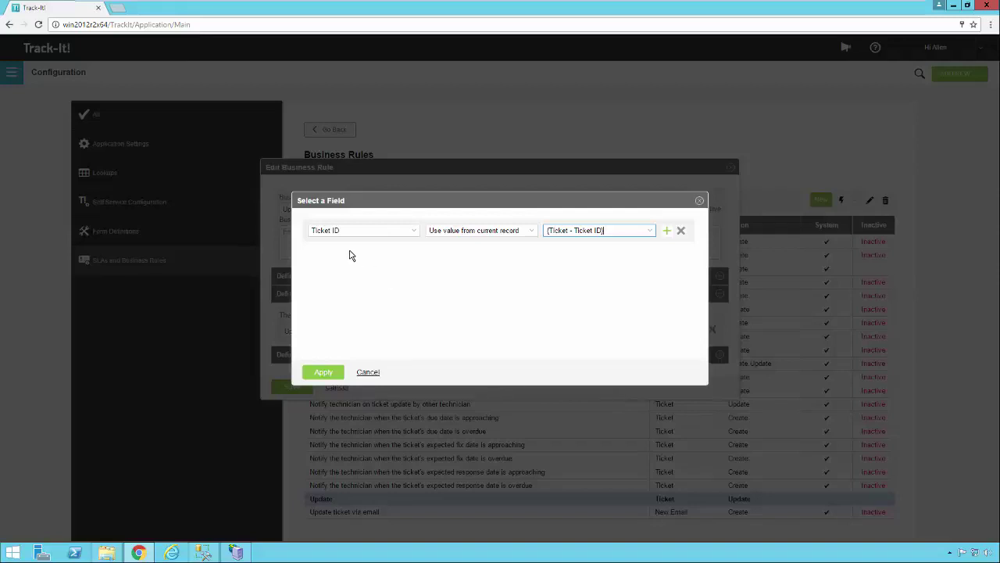
{"action": "key", "text": "Down"}
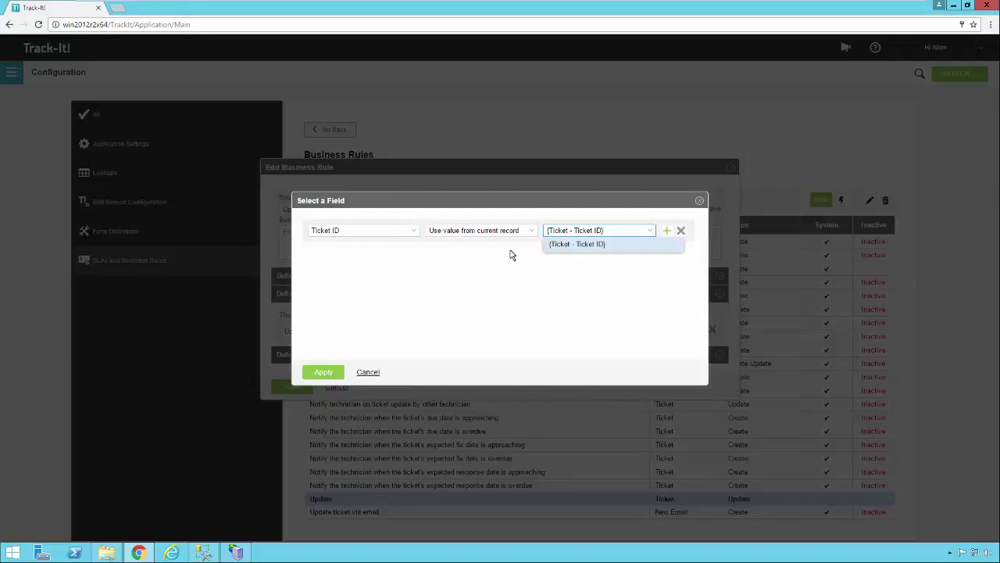
{"action": "left_click", "coordinate": [665, 272]}
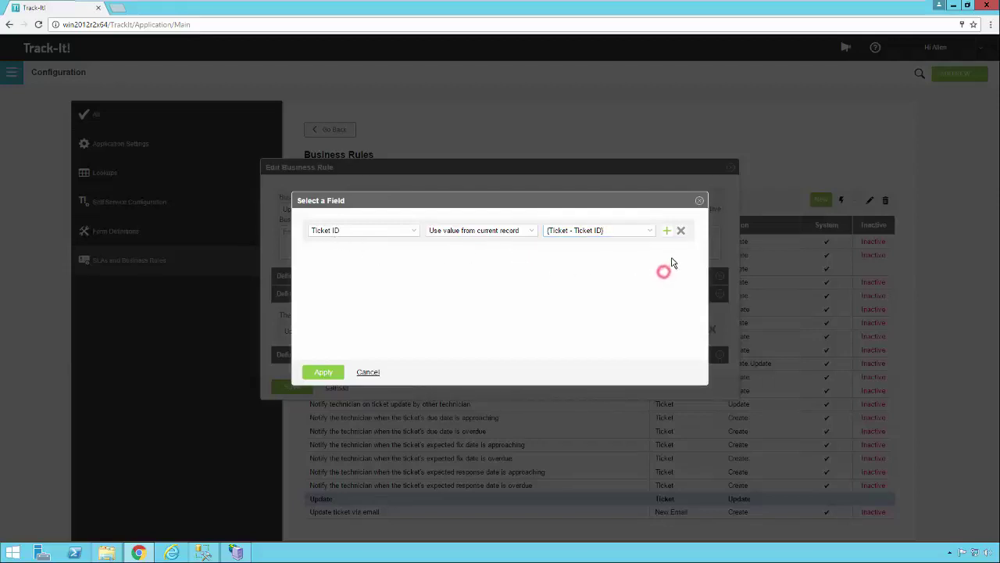
Add a Category field using a value or an expression, Building Maintenance, plus a blank field row, and close the field selection.
{"action": "left_click", "coordinate": [668, 233]}
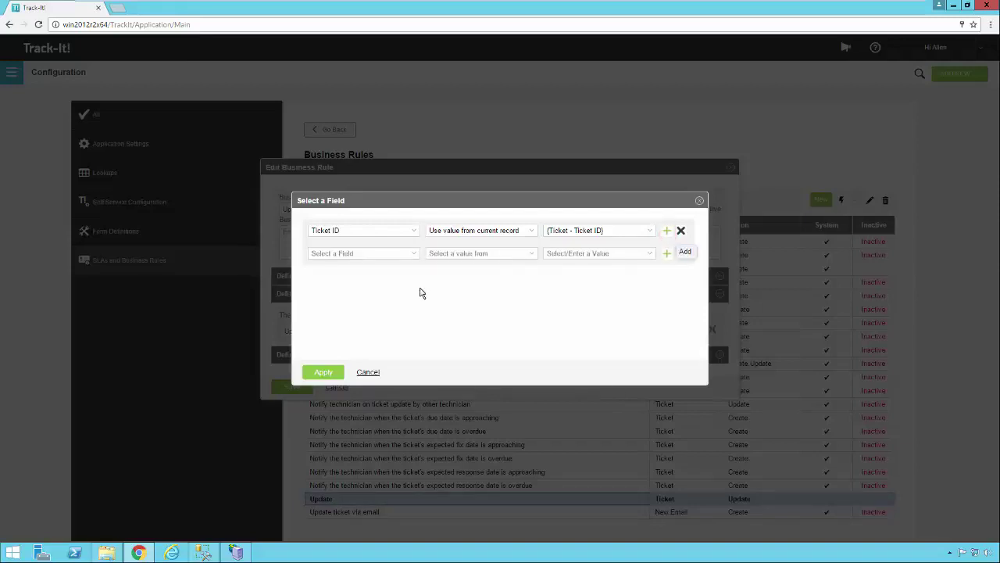
{"action": "left_click", "coordinate": [413, 255]}
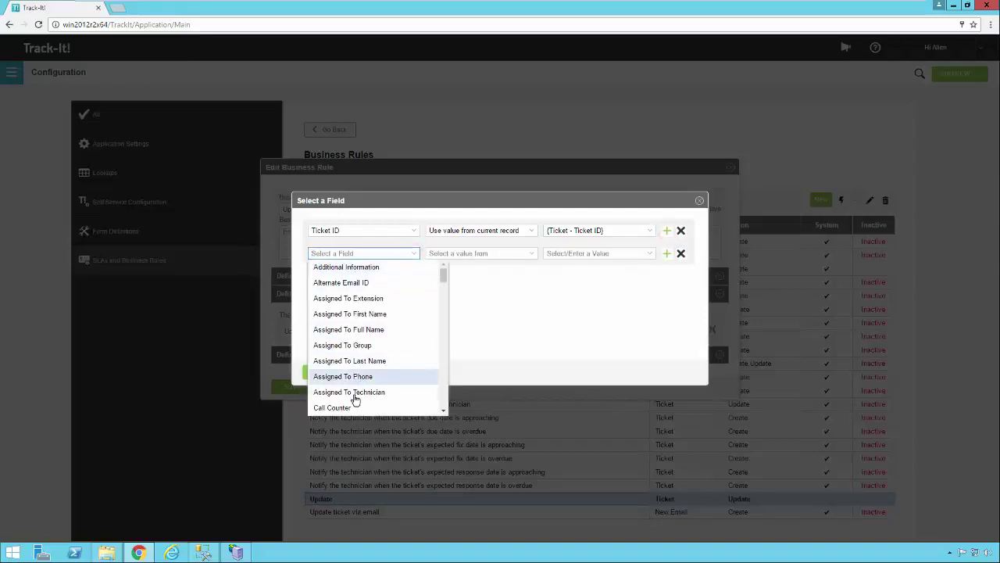
{"action": "scroll", "coordinate": [352, 395], "scroll_direction": "down", "scroll_amount": 3}
{"action": "left_click", "coordinate": [352, 388]}
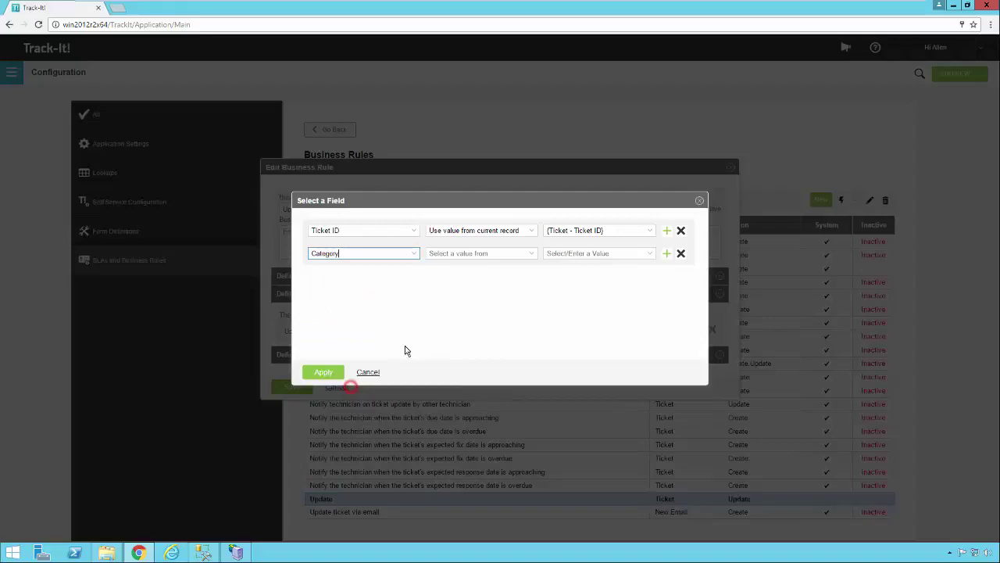
{"action": "left_click", "coordinate": [532, 255]}
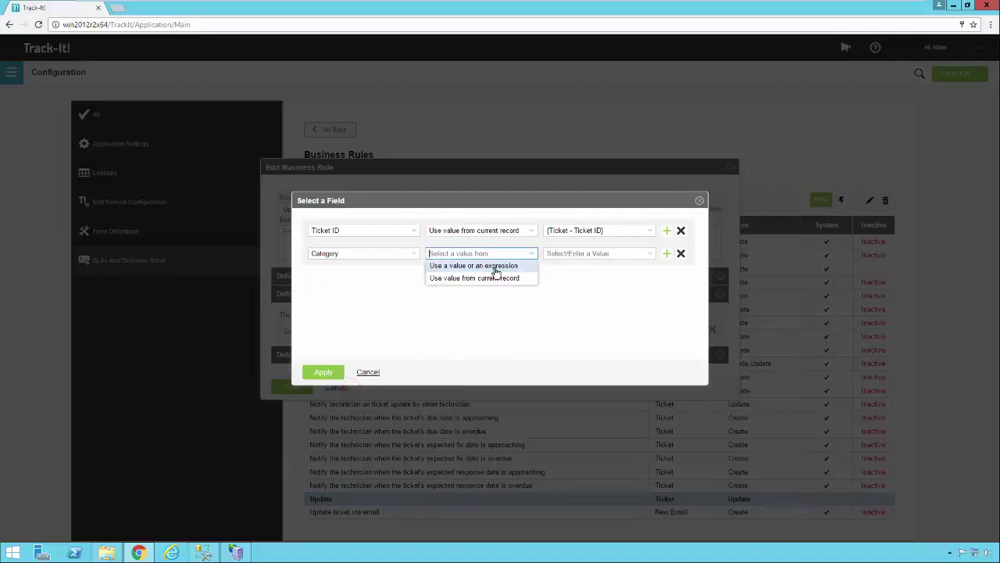
{"action": "left_click", "coordinate": [494, 267]}
{"action": "left_click", "coordinate": [650, 253]}
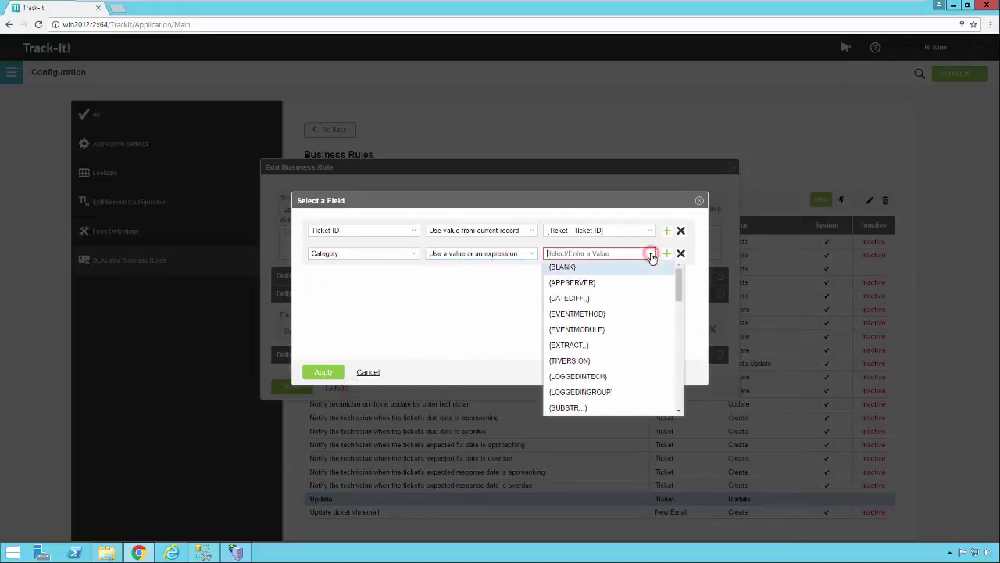
{"action": "scroll", "coordinate": [636, 334], "scroll_direction": "down", "scroll_amount": 6}
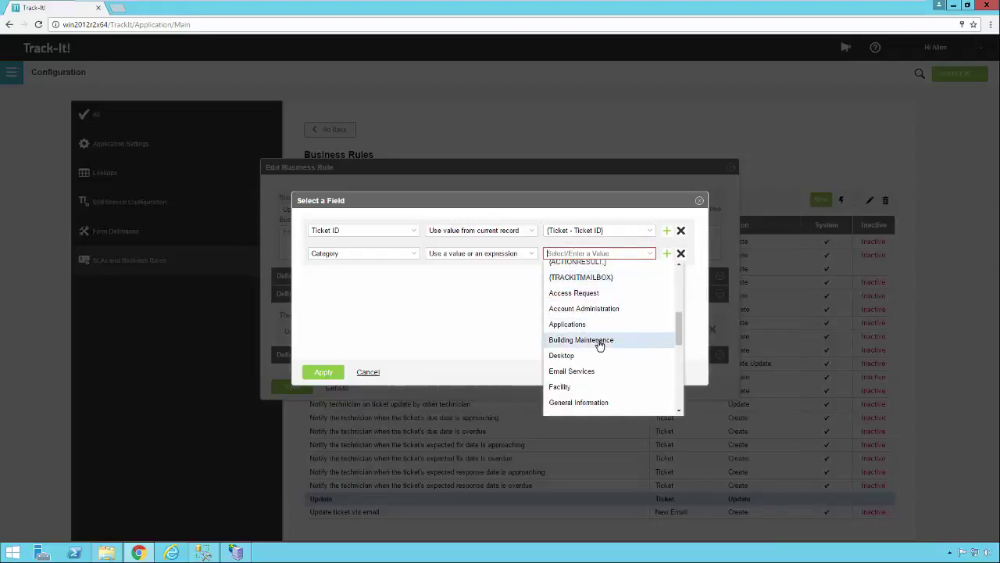
{"action": "left_click", "coordinate": [599, 340]}
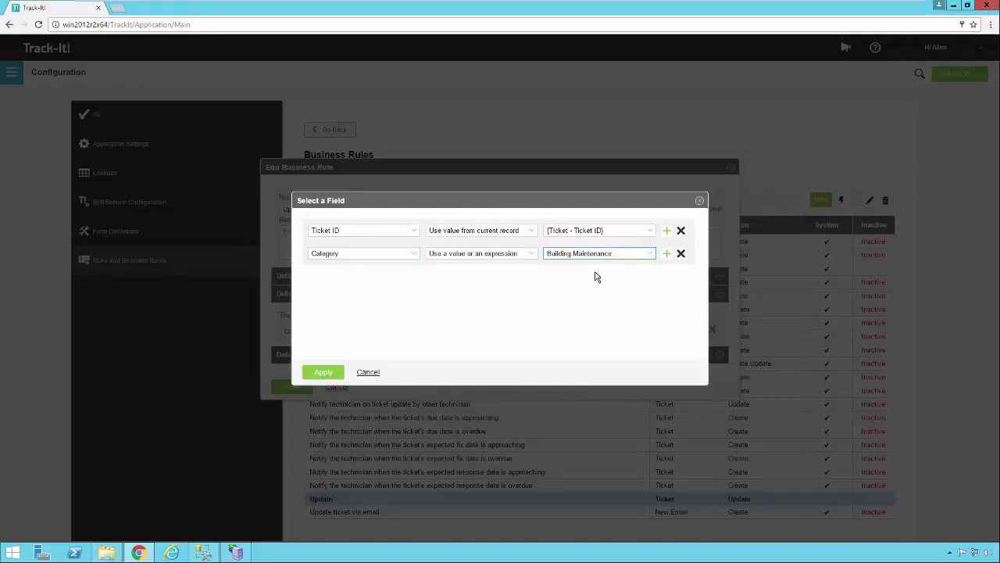
{"action": "left_click", "coordinate": [666, 253]}
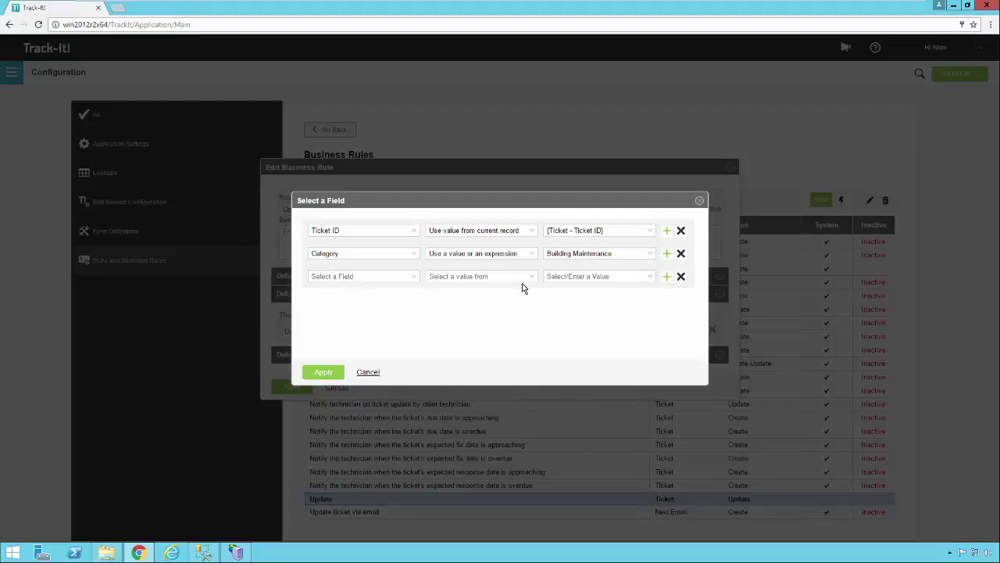
{"action": "key", "text": "Escape"}
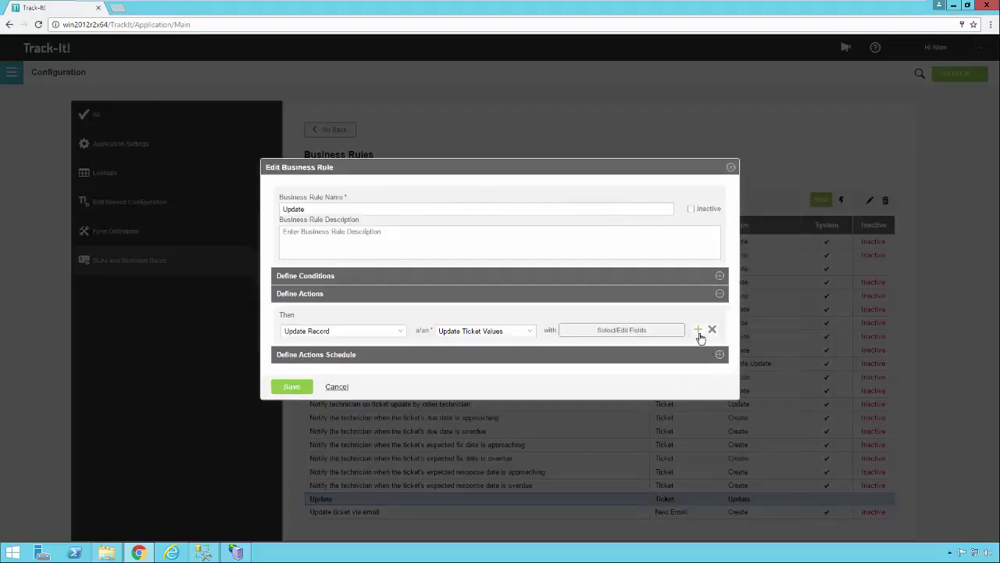
Add a second action that creates a Requestor record with Create Record, and open its field selection.
{"action": "left_click", "coordinate": [697, 329]}
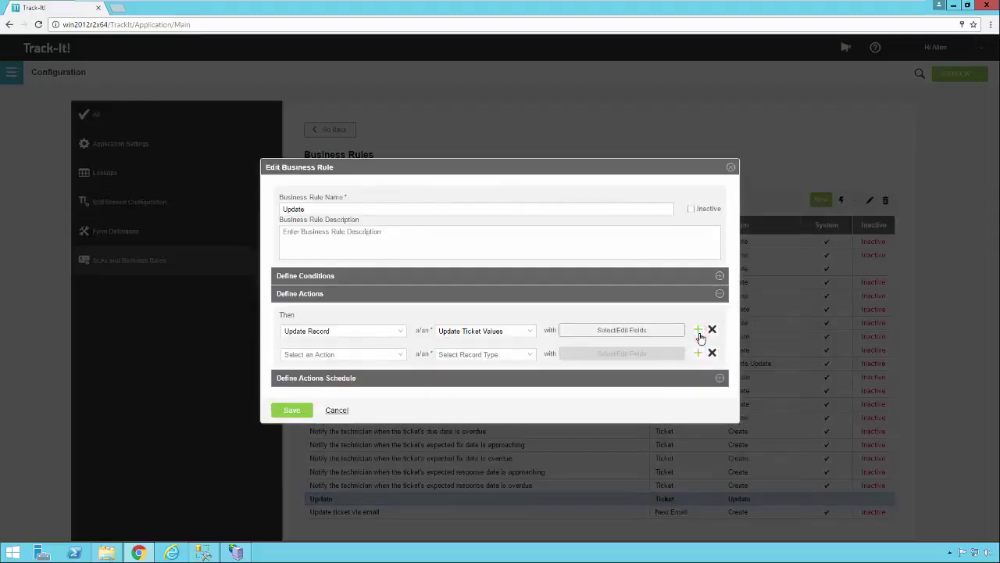
{"action": "left_click", "coordinate": [399, 355]}
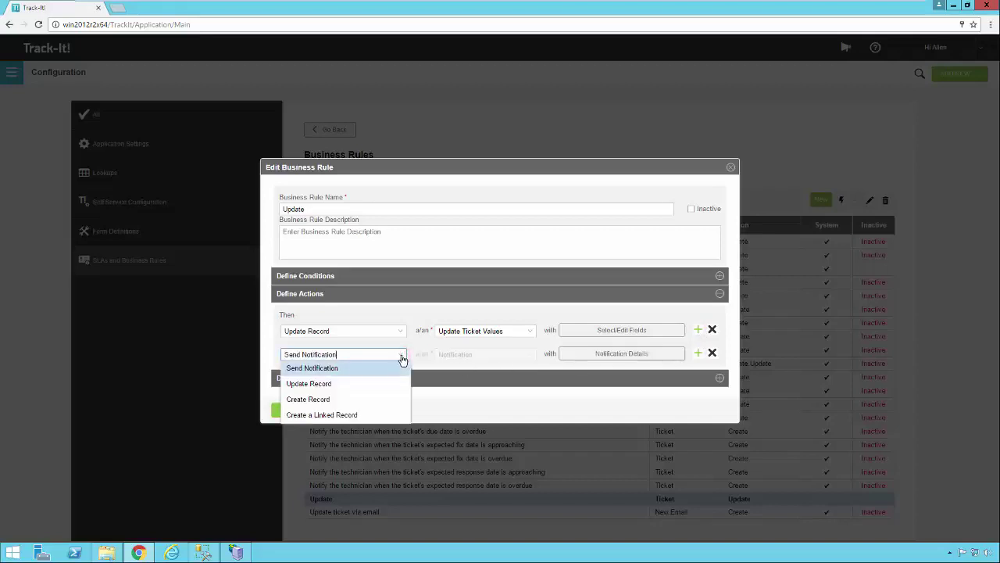
{"action": "left_click", "coordinate": [355, 400]}
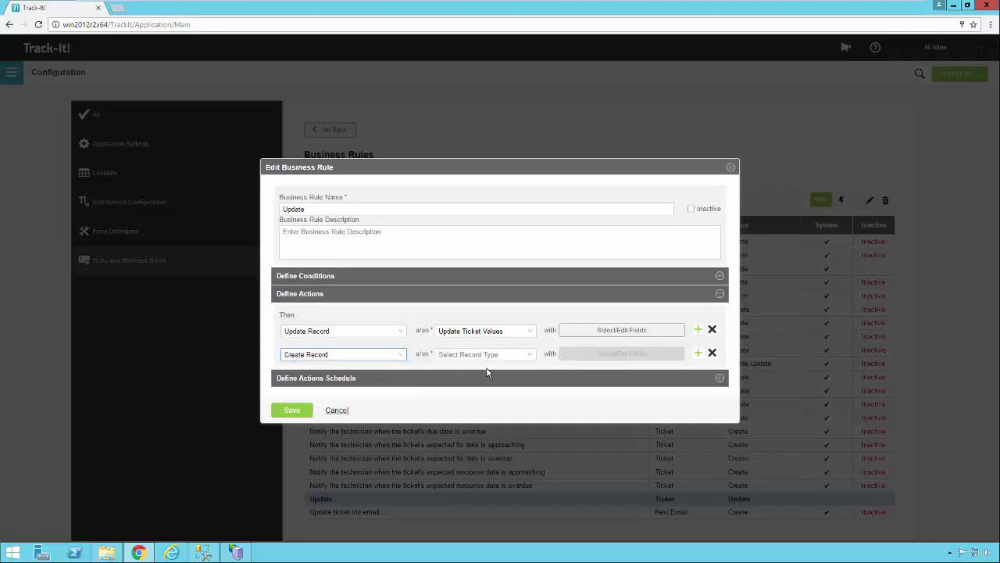
{"action": "left_click", "coordinate": [530, 356]}
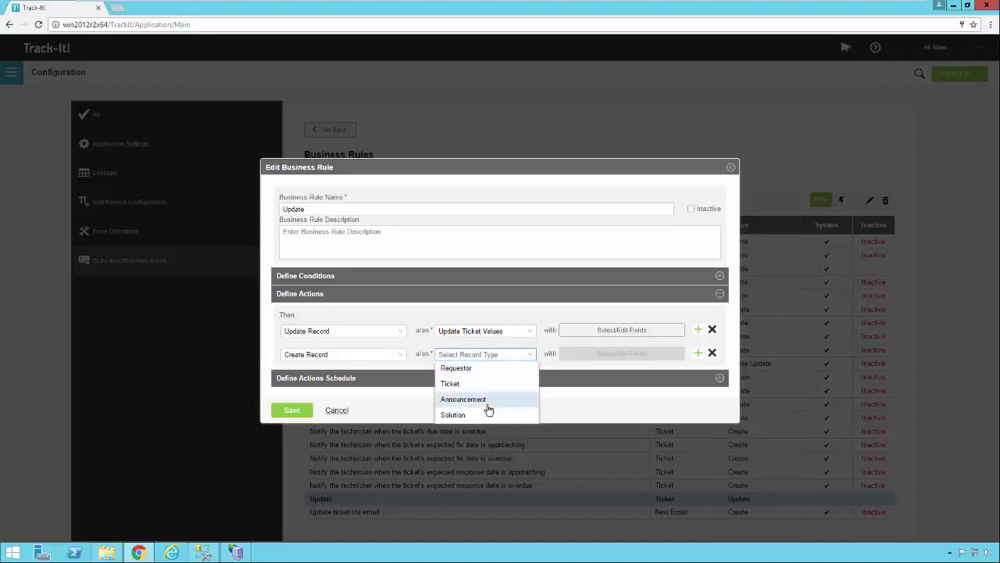
{"action": "left_click", "coordinate": [503, 369]}
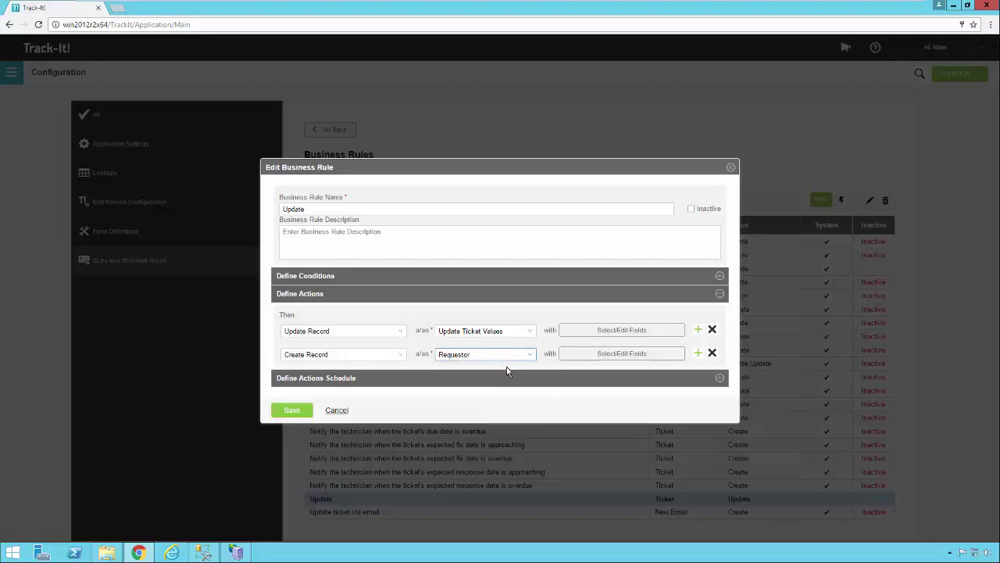
{"action": "left_click", "coordinate": [614, 355]}
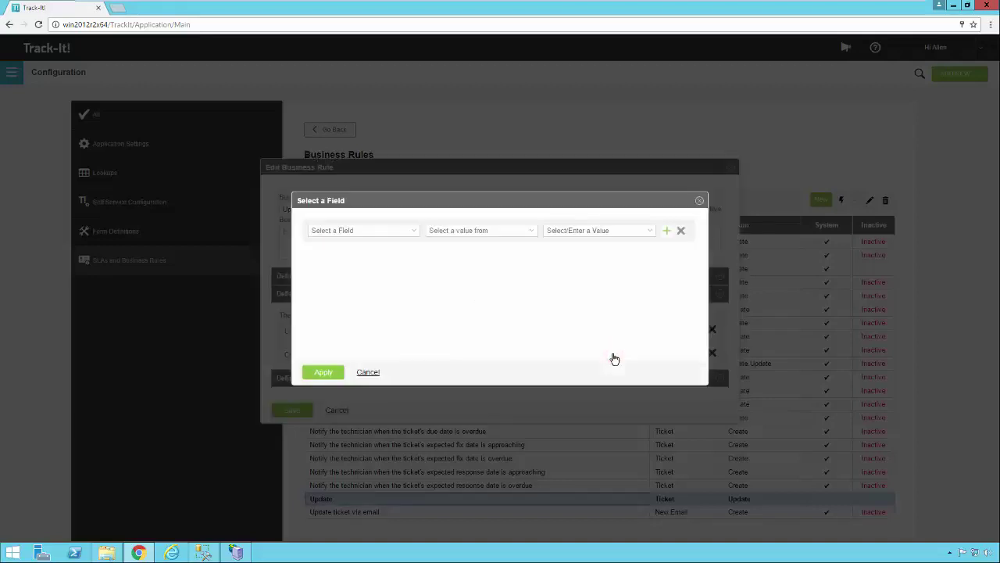
Close the Requestor field selection without choosing a field, and set the Create Record action's record type to Solution.
{"action": "left_click", "coordinate": [412, 232]}
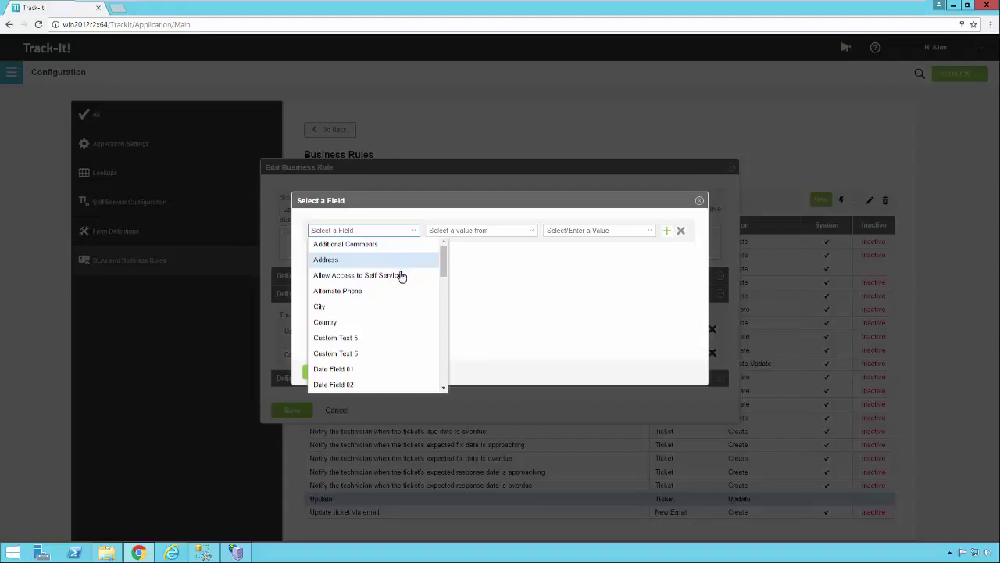
{"action": "left_click", "coordinate": [415, 233]}
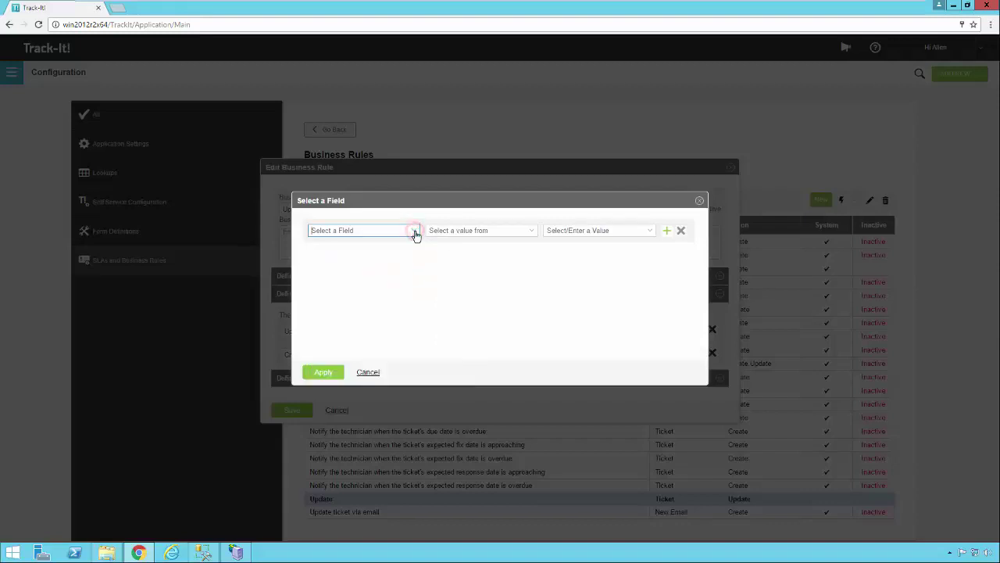
{"action": "left_click", "coordinate": [366, 373]}
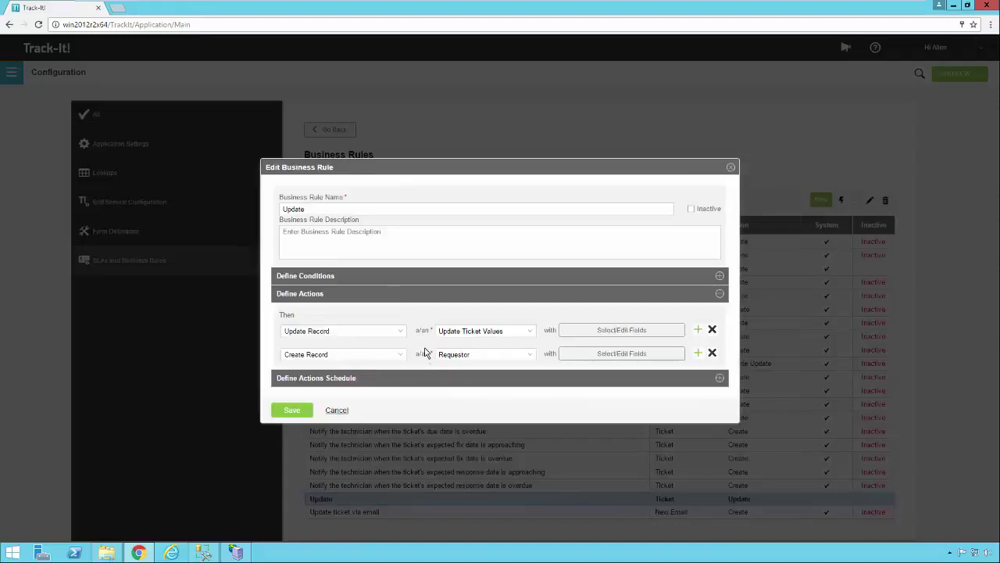
{"action": "left_click", "coordinate": [528, 356]}
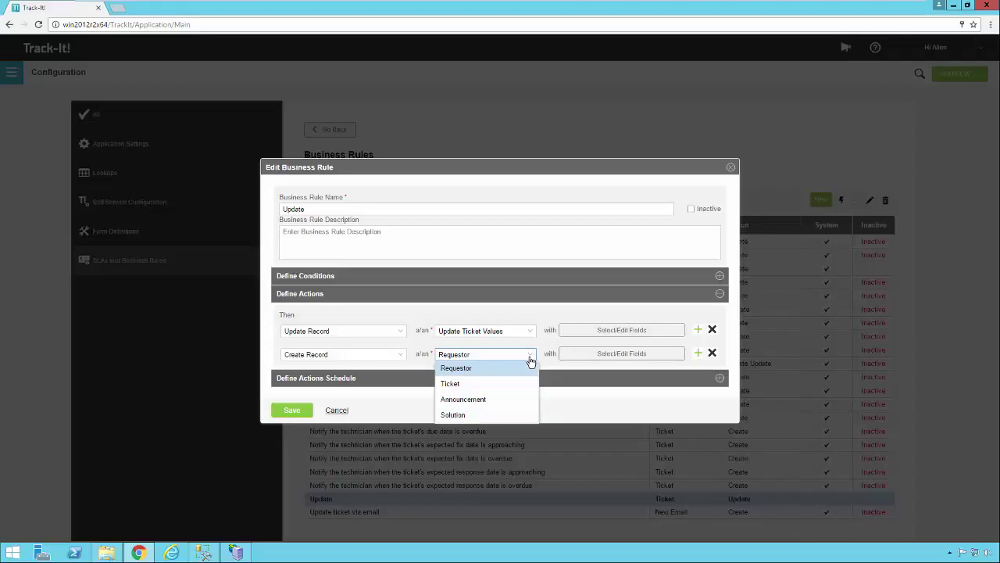
{"action": "left_click", "coordinate": [497, 415]}
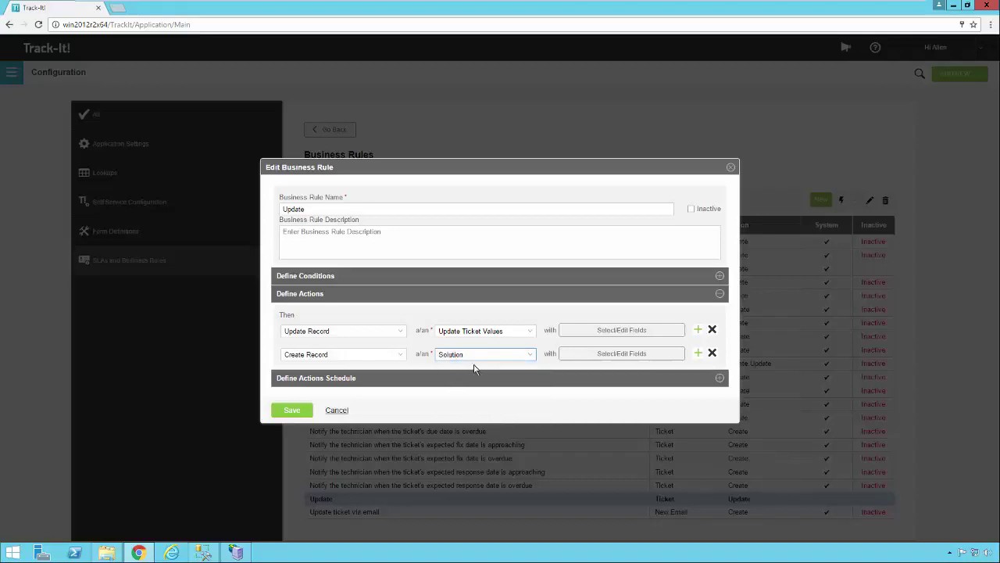
Change the second action to Update Record with Add Ticket Note as its record type.
{"action": "left_click", "coordinate": [400, 356]}
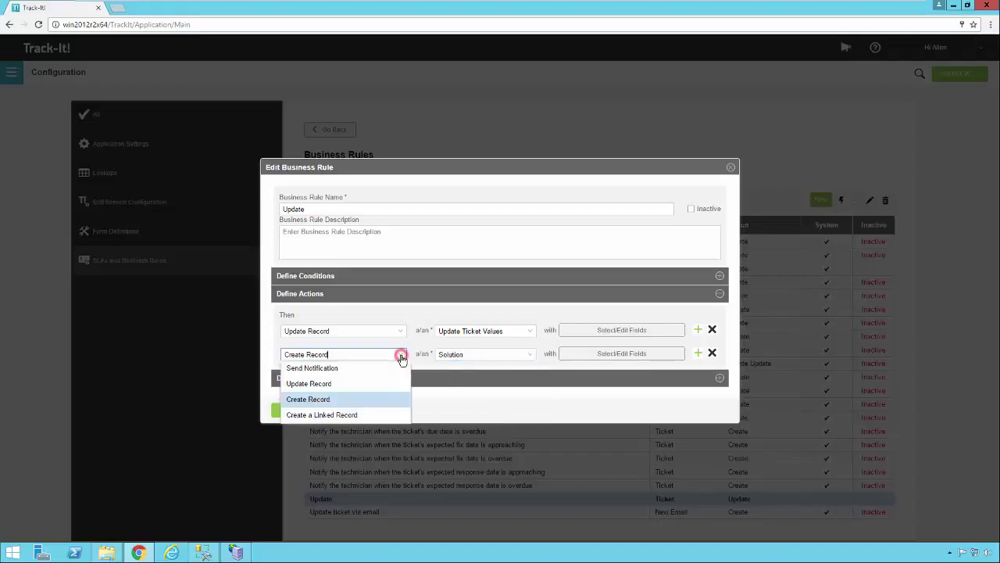
{"action": "left_click", "coordinate": [357, 383]}
{"action": "left_click", "coordinate": [530, 355]}
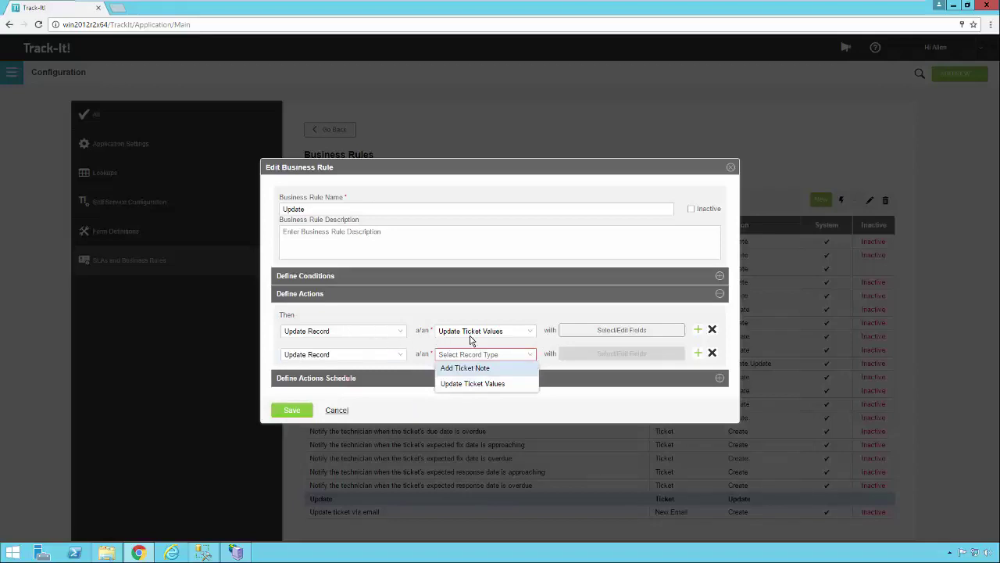
{"action": "left_click", "coordinate": [477, 383]}
{"action": "left_click", "coordinate": [516, 368]}
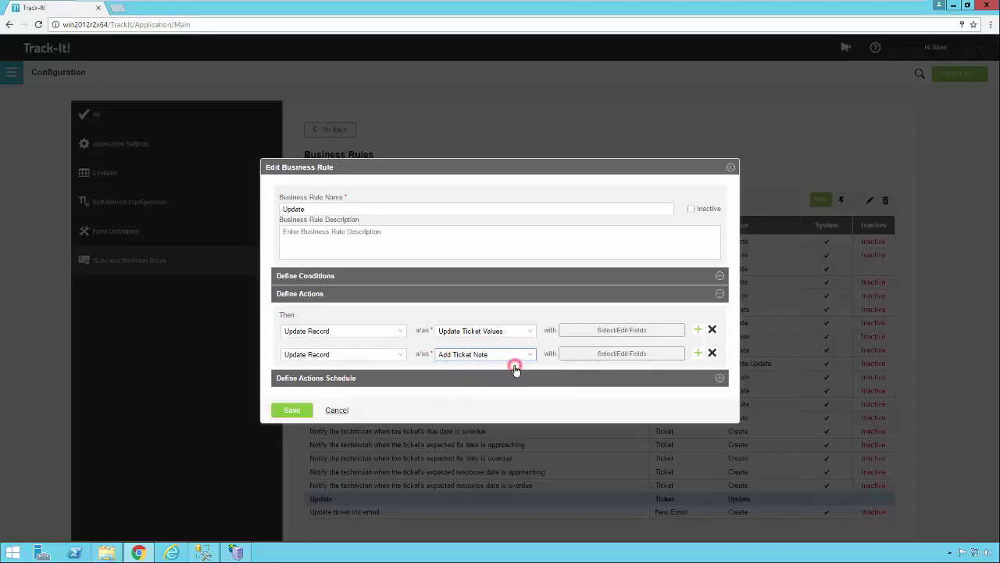
Set the ticket note action's Ticket ID field to use the {Ticket - Ticket ID} value from the current record.
{"action": "left_click", "coordinate": [602, 353]}
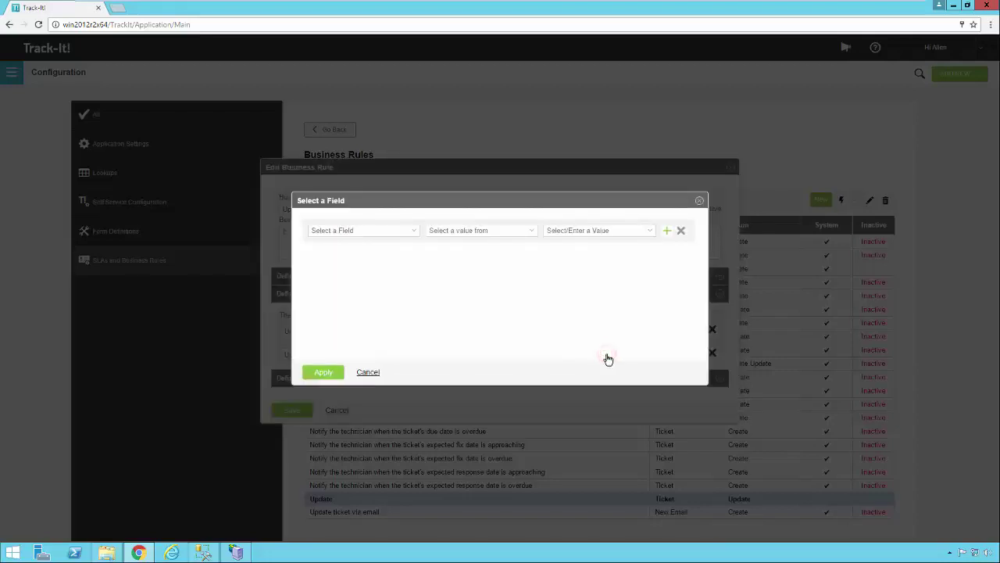
{"action": "left_click", "coordinate": [412, 232]}
{"action": "scroll", "coordinate": [442, 257], "scroll_direction": "down", "scroll_amount": 10}
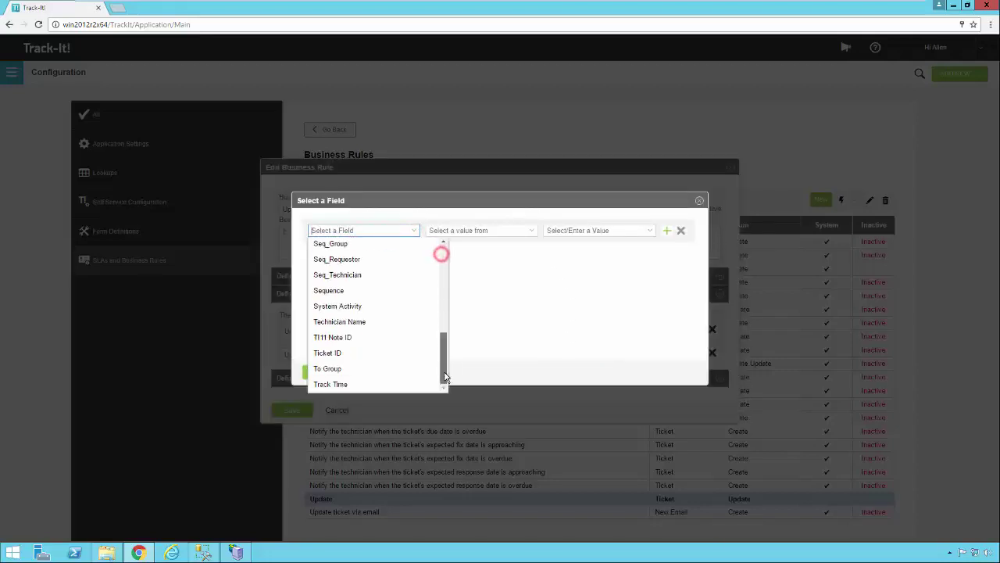
{"action": "left_click", "coordinate": [374, 352]}
{"action": "left_click", "coordinate": [531, 230]}
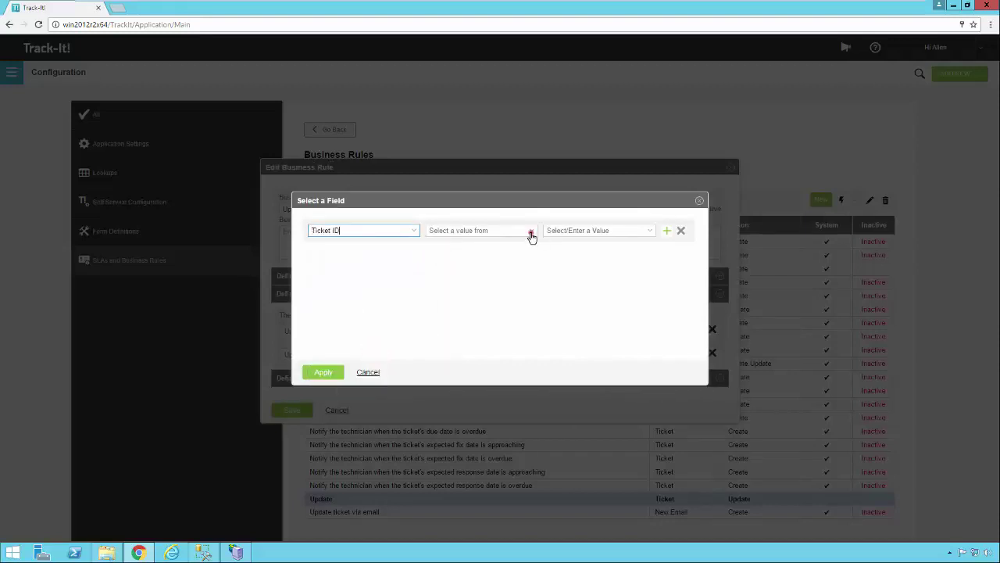
{"action": "left_click", "coordinate": [505, 263]}
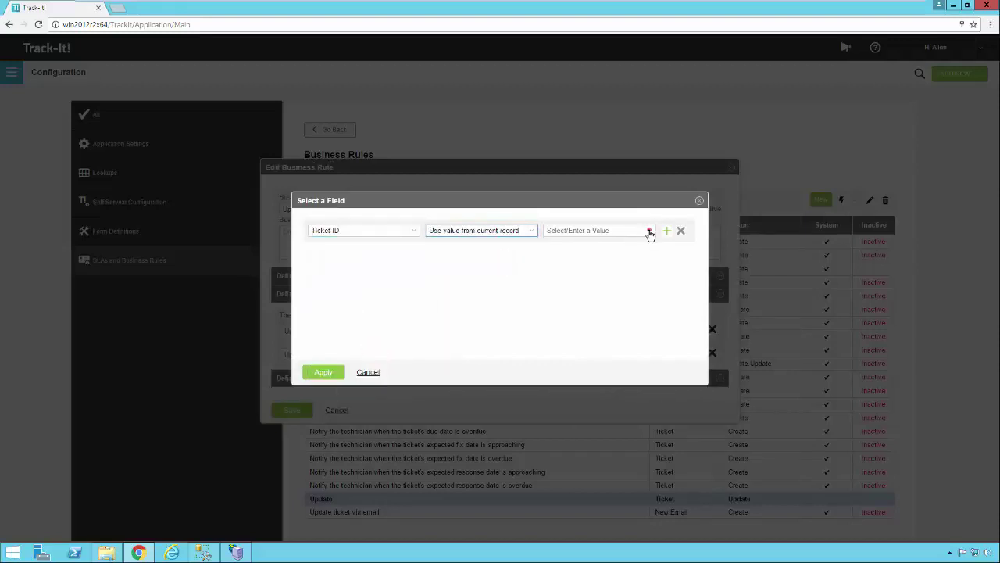
{"action": "left_click", "coordinate": [650, 230]}
{"action": "left_click_drag", "start_coordinate": [677, 256], "coordinate": [681, 346]}
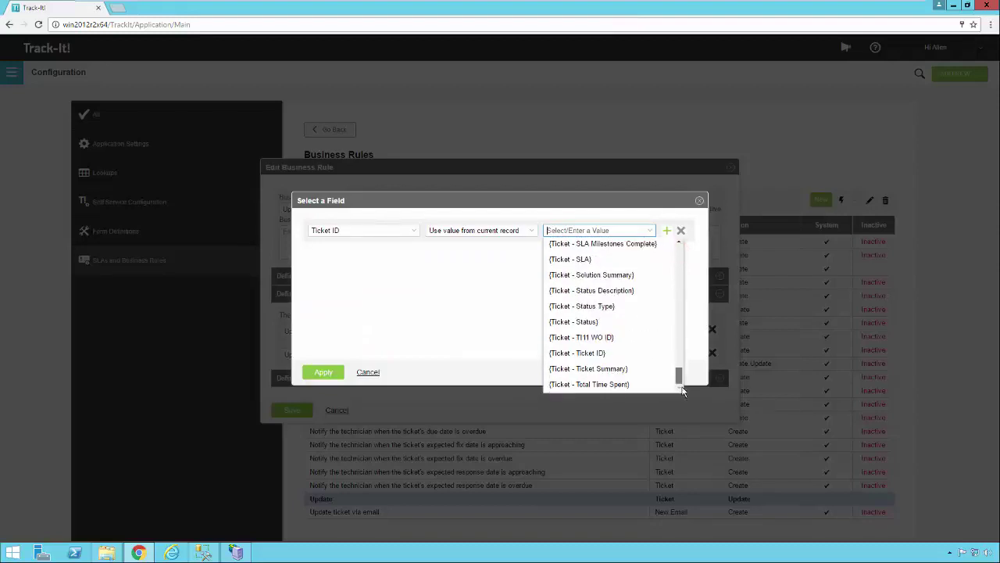
{"action": "left_click", "coordinate": [603, 357]}
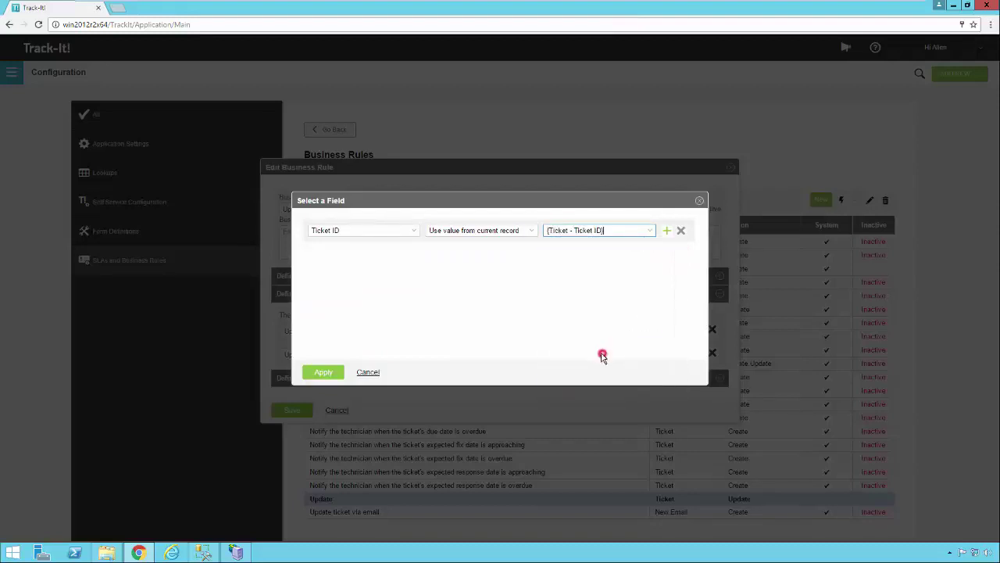
Add a Note field to the ticket note action that uses a value or an expression, and activate its text entry.
{"action": "left_click", "coordinate": [666, 230]}
{"action": "left_click", "coordinate": [414, 254]}
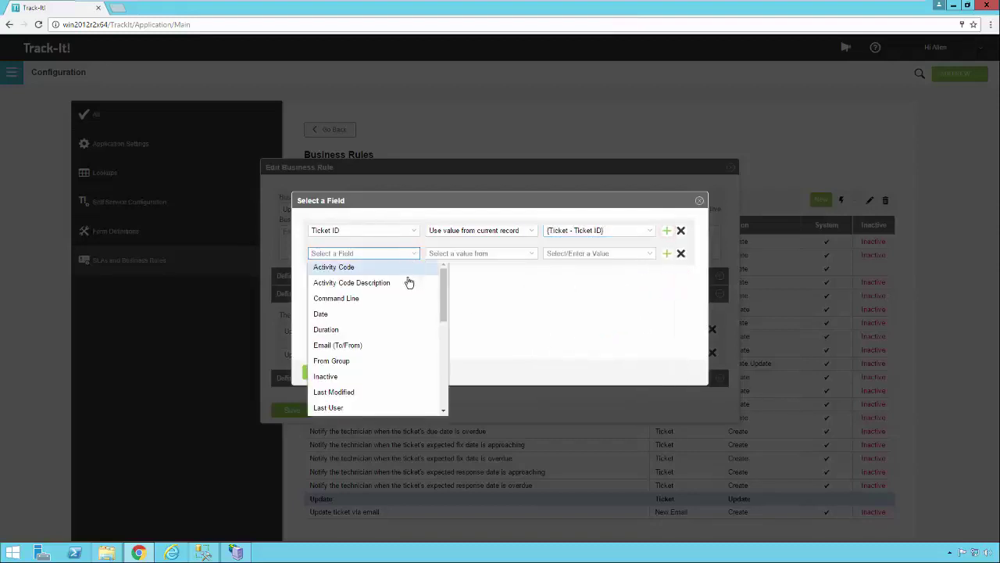
{"action": "left_click_drag", "start_coordinate": [446, 298], "coordinate": [443, 341]}
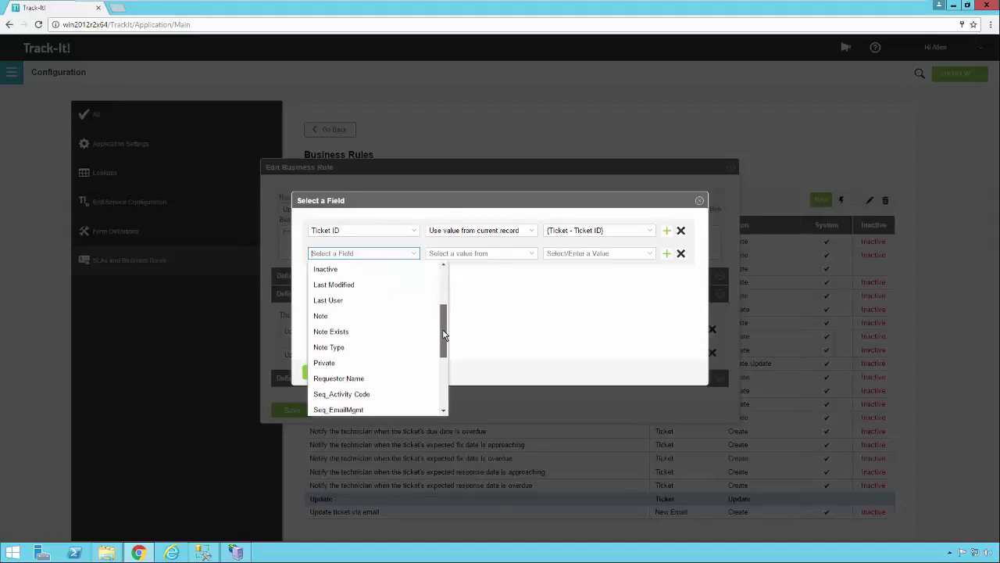
{"action": "left_click", "coordinate": [356, 313]}
{"action": "left_click", "coordinate": [530, 255]}
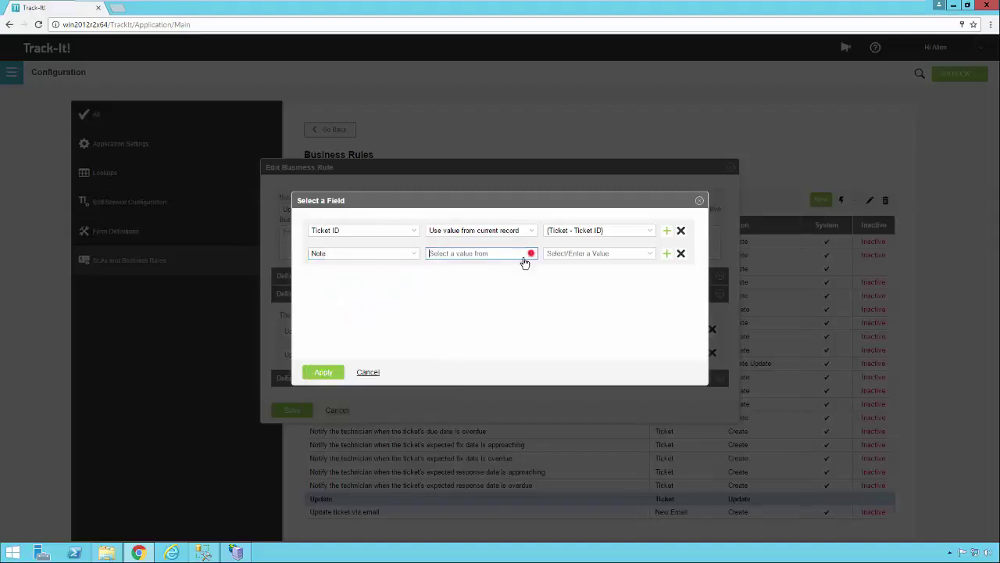
{"action": "left_click", "coordinate": [492, 267]}
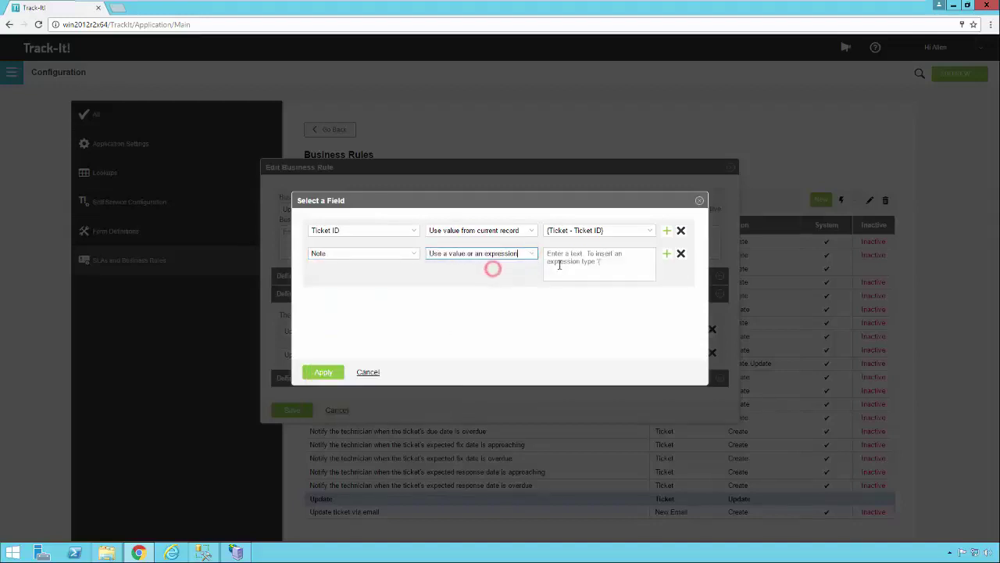
{"action": "left_click", "coordinate": [566, 262]}
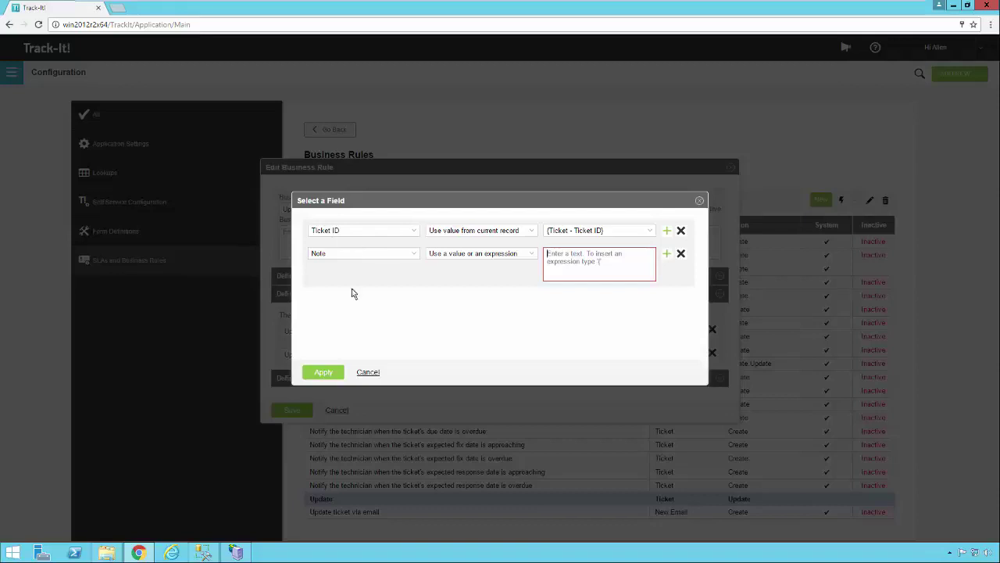
Discard the ticket note action's field changes and remove that second action from the rule.
{"action": "left_click", "coordinate": [368, 373]}
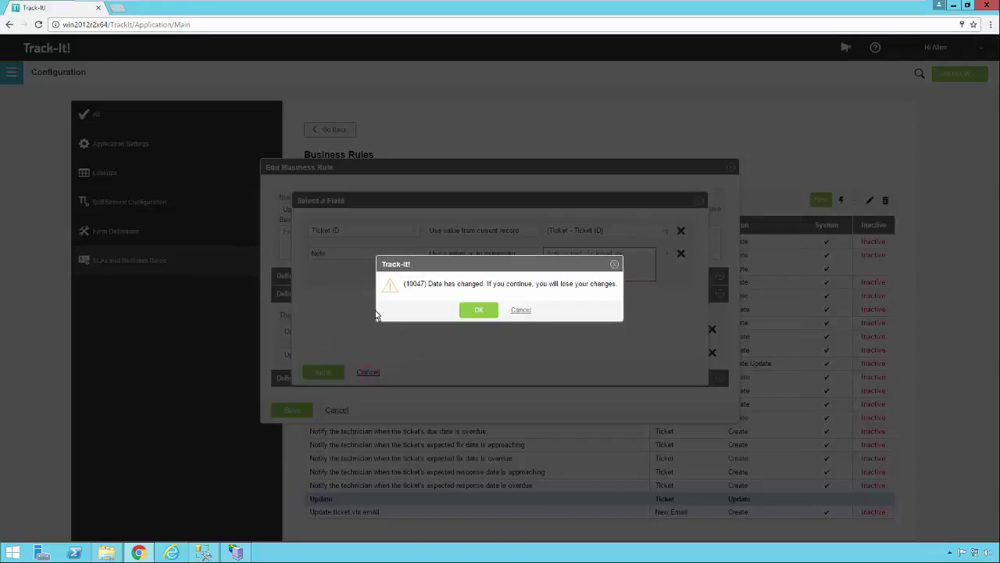
{"action": "left_click", "coordinate": [469, 310]}
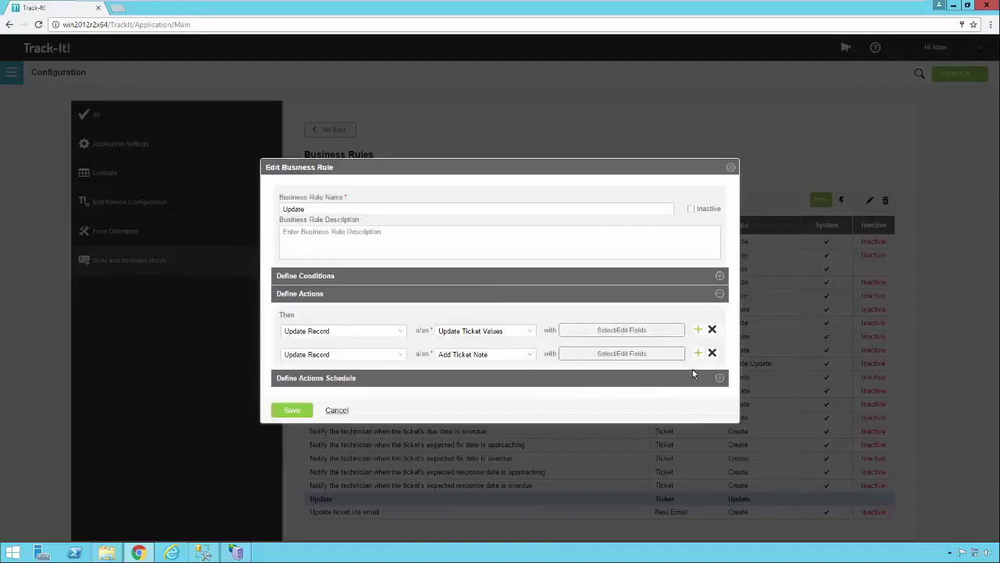
{"action": "left_click", "coordinate": [712, 351]}
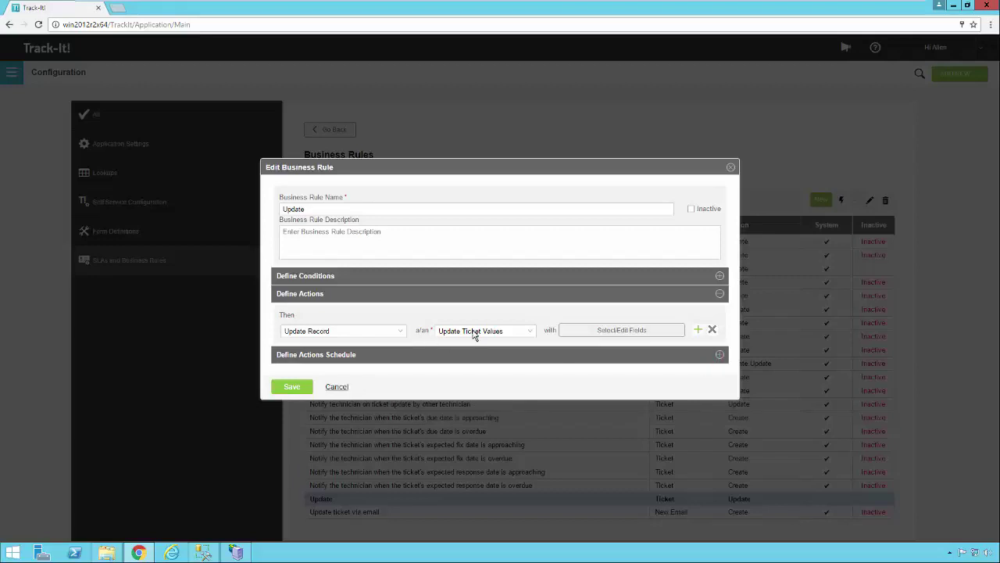
In the Update Ticket Values field selection, remove the Category row and change the Ticket ID field to Assigned To Technician.
{"action": "left_click", "coordinate": [601, 337]}
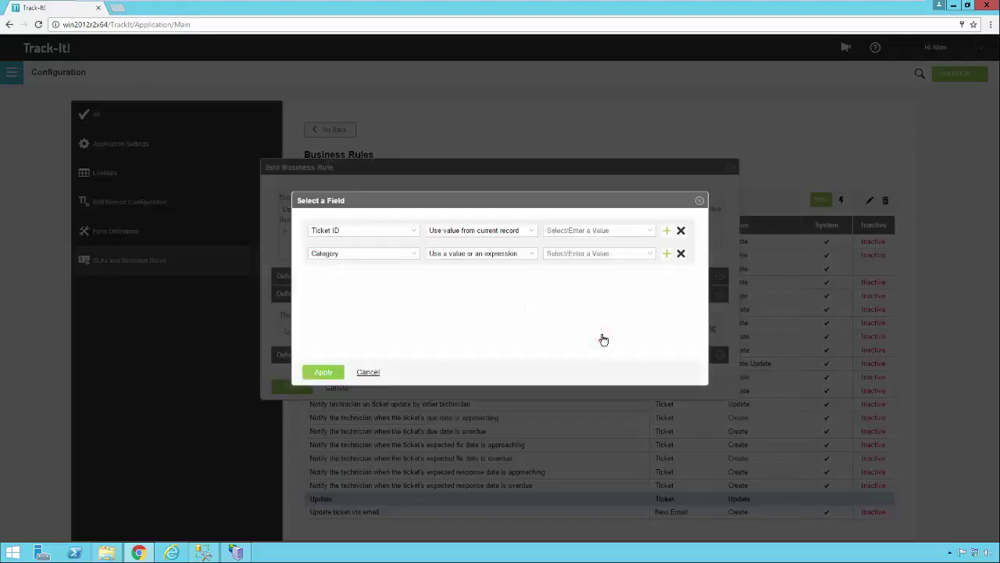
{"action": "left_click", "coordinate": [681, 254]}
{"action": "left_click", "coordinate": [415, 232]}
{"action": "left_click", "coordinate": [367, 251]}
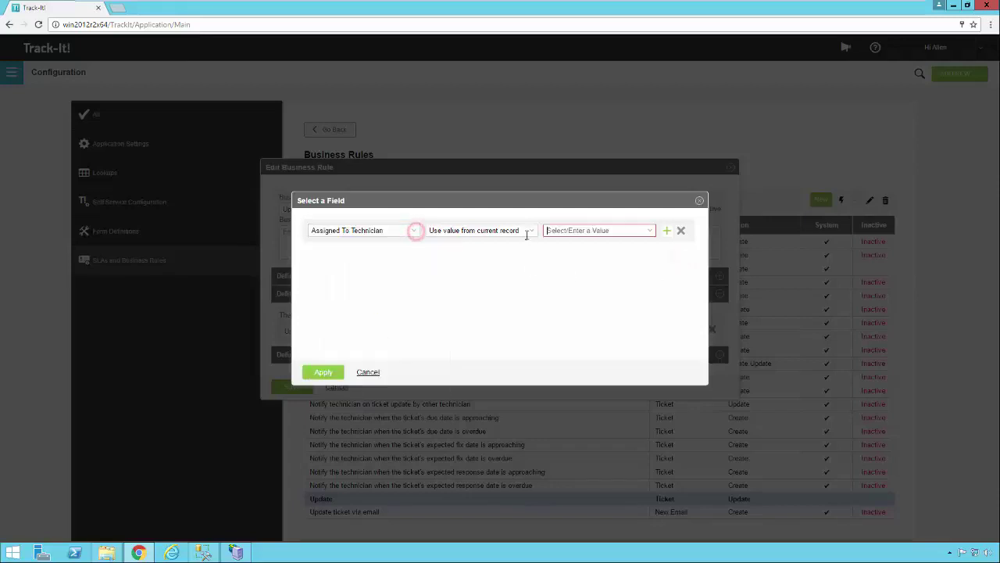
Set Assigned To Technician to use a value or an expression, choose a technician's login, and try to apply the mapping.
{"action": "left_click", "coordinate": [531, 230]}
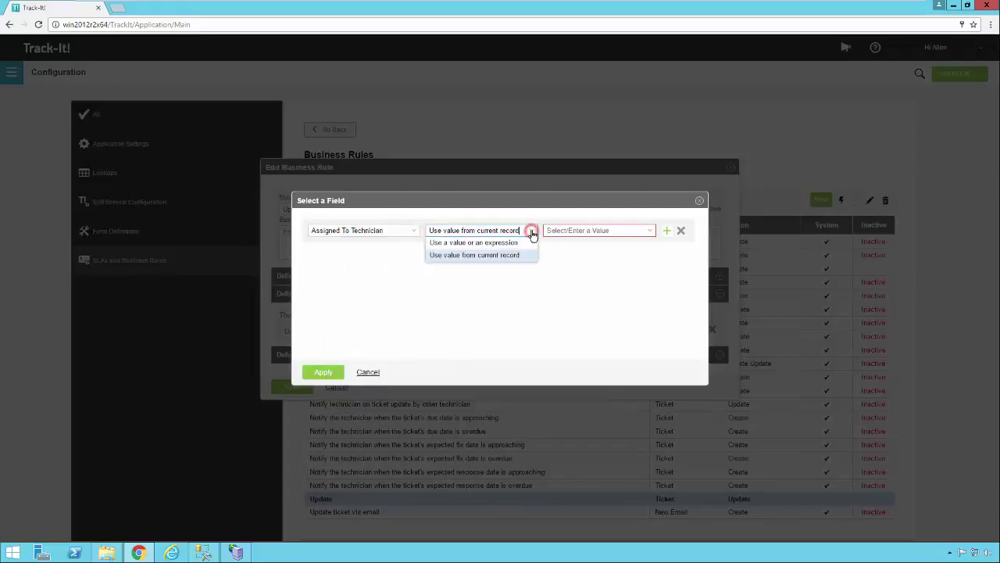
{"action": "left_click", "coordinate": [502, 242]}
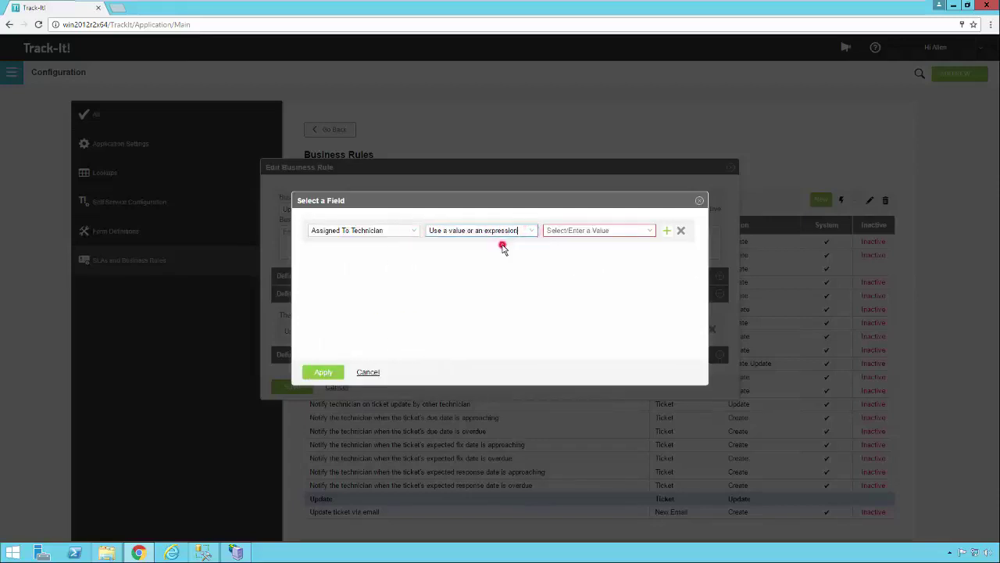
{"action": "left_click", "coordinate": [648, 232]}
{"action": "left_click", "coordinate": [566, 368]}
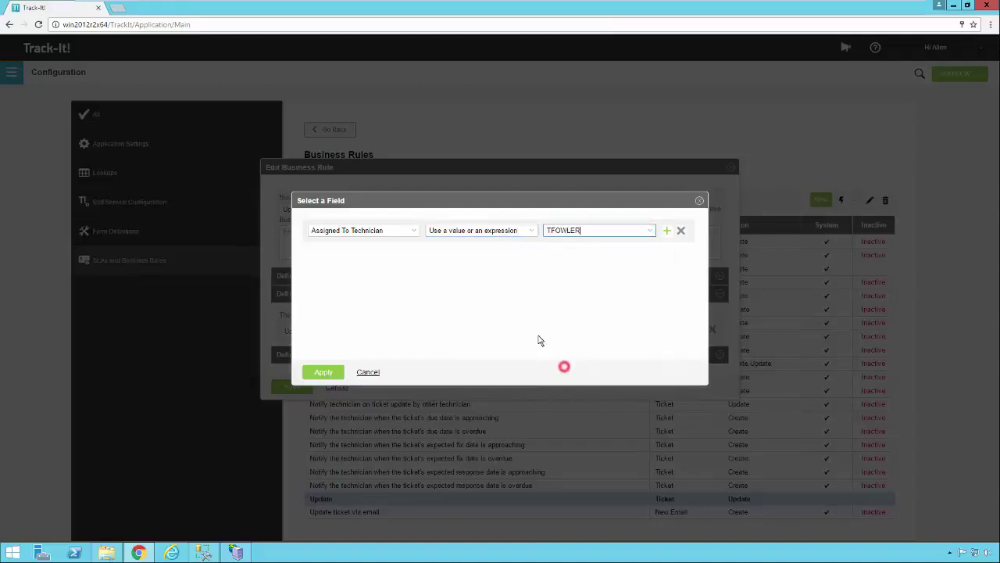
{"action": "left_click", "coordinate": [329, 372]}
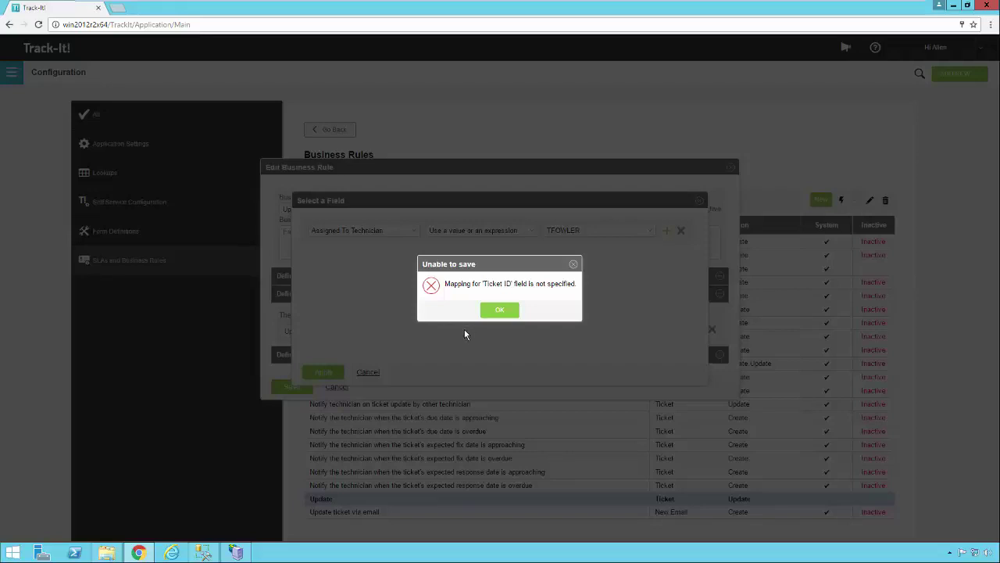
{"action": "left_click", "coordinate": [500, 309]}
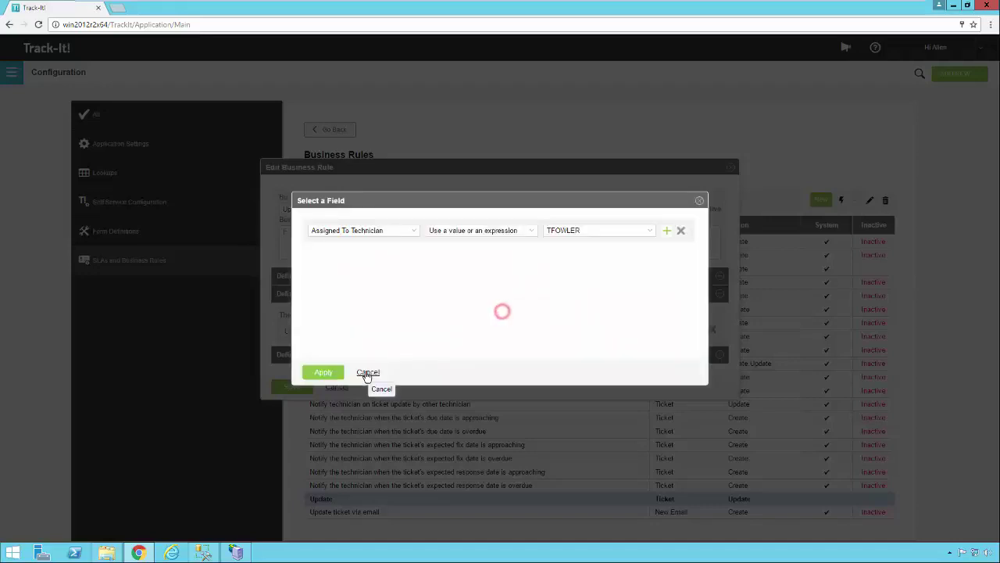
Discard the field changes and close the Update business rule without saving.
{"action": "left_click", "coordinate": [368, 375]}
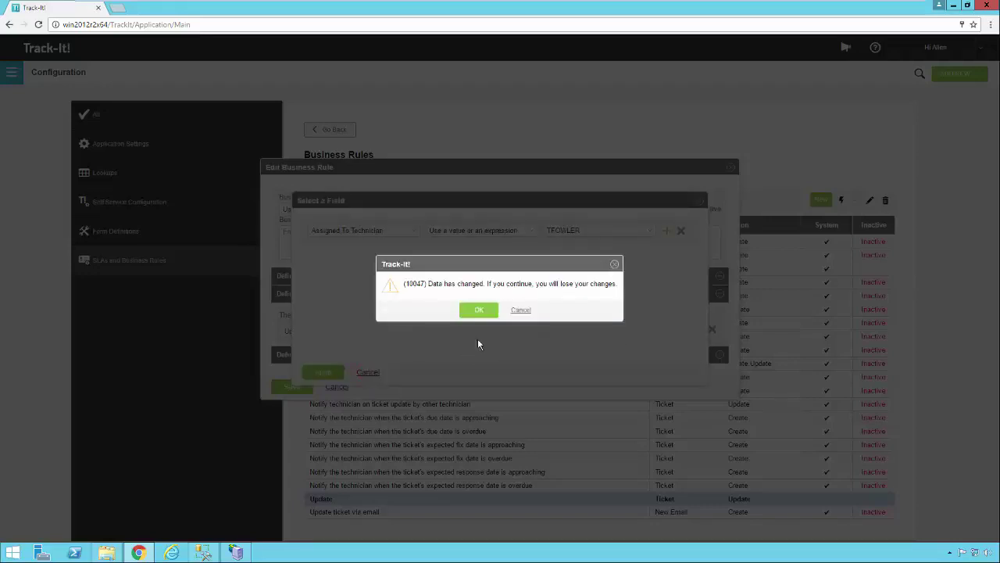
{"action": "left_click", "coordinate": [491, 314]}
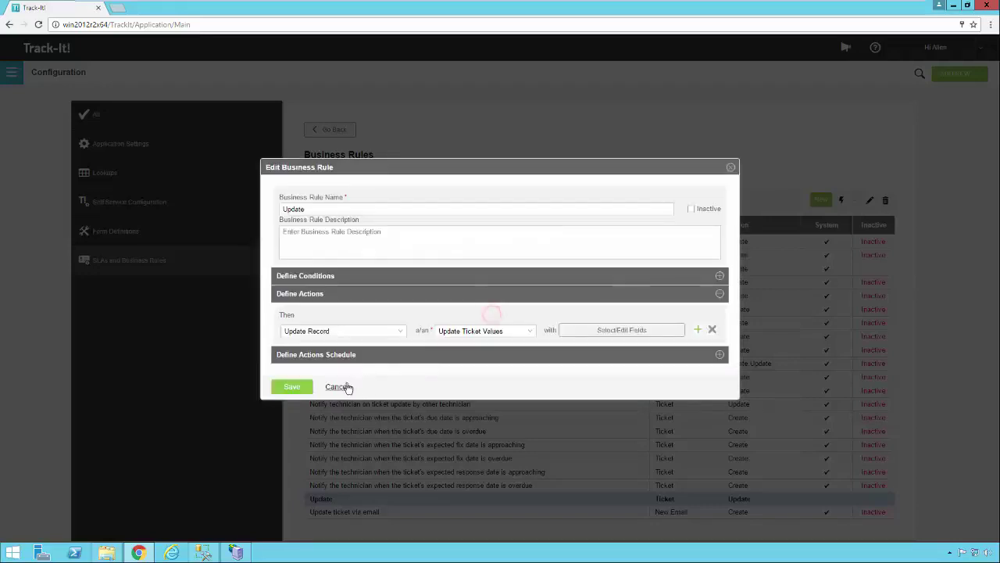
{"action": "left_click", "coordinate": [339, 385]}
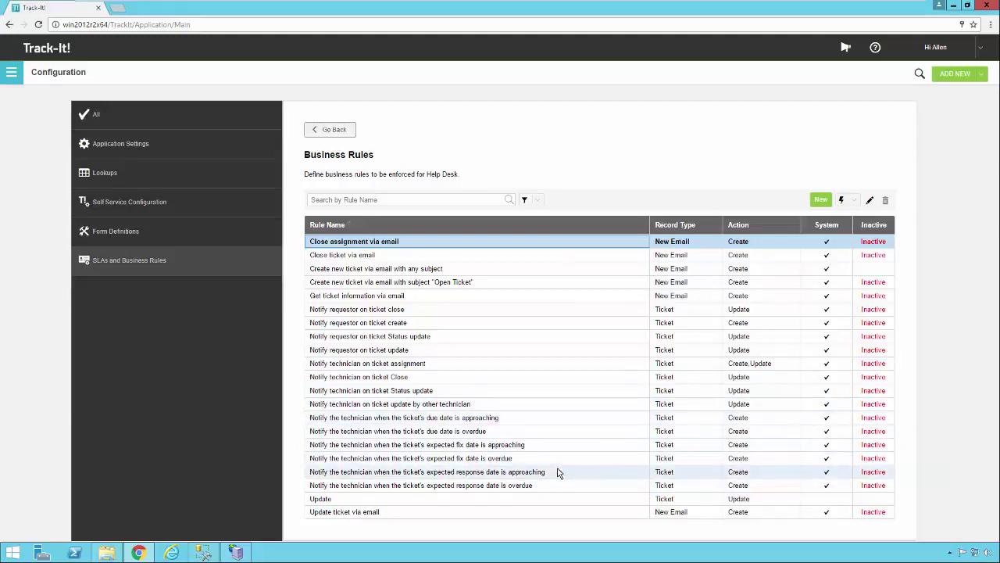
Open the rule "Notify the technician when the ticket's due date is overdue" and examine its conditions and defined actions.
{"action": "left_click", "coordinate": [463, 432]}
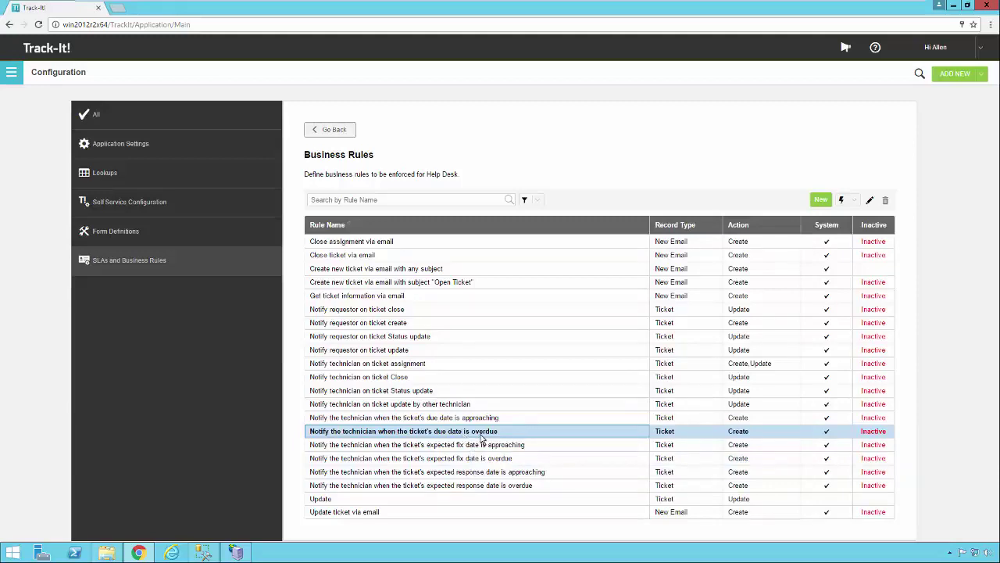
{"action": "double_click", "coordinate": [481, 434]}
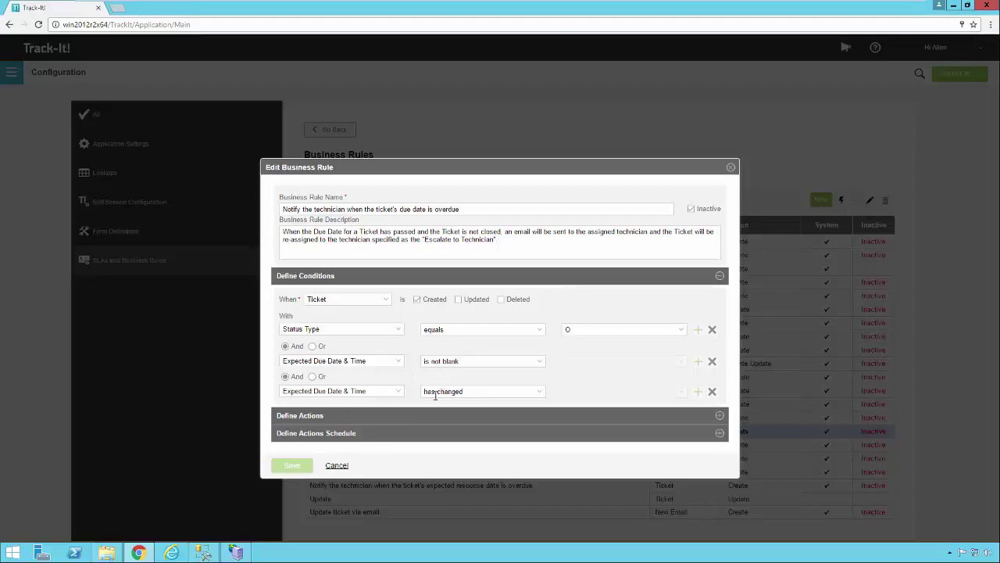
{"action": "left_click", "coordinate": [713, 418]}
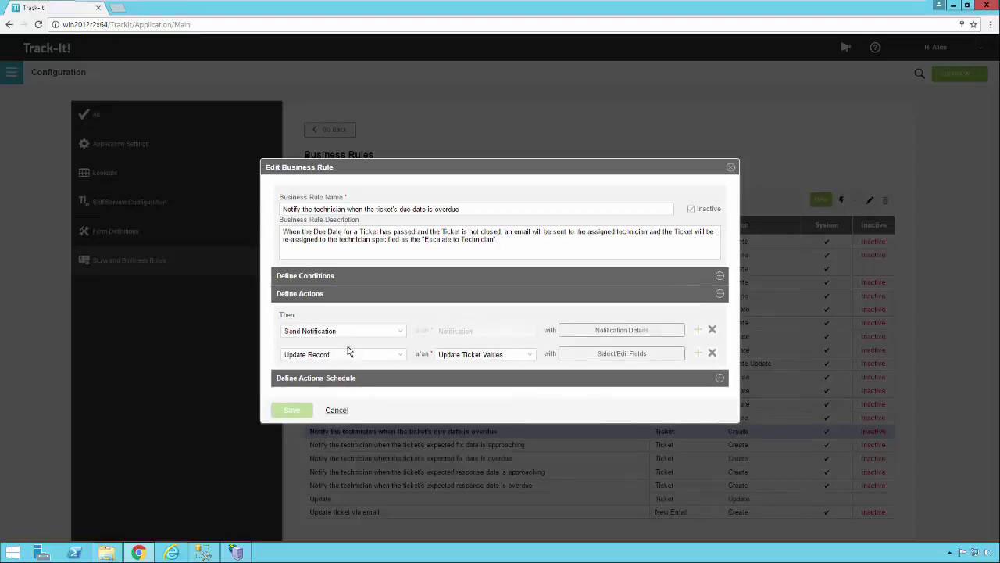
Review the overdue rule's notification details and its Update Ticket Values field mappings, closing each dialog without applying changes.
{"action": "left_click", "coordinate": [602, 332]}
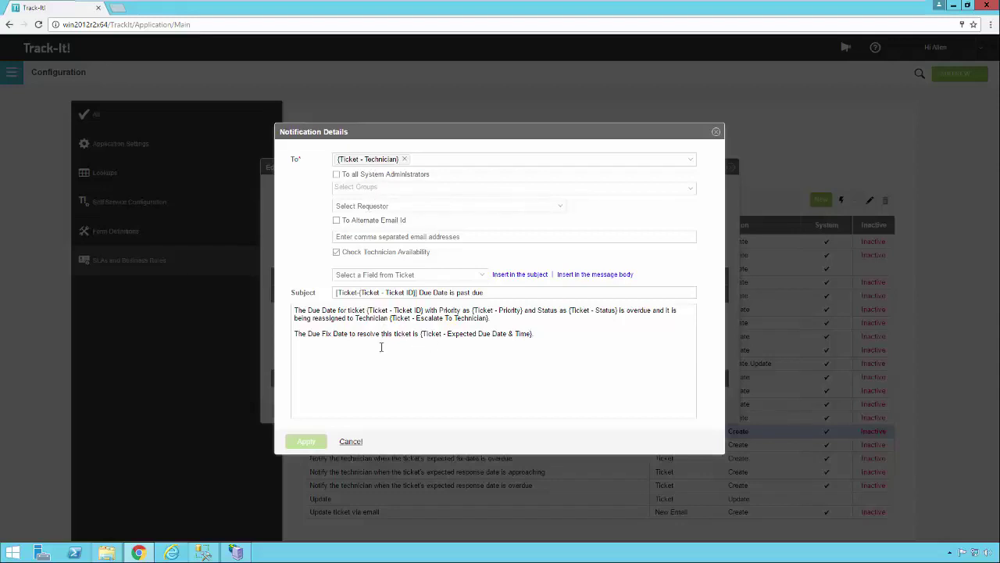
{"action": "left_click", "coordinate": [349, 441]}
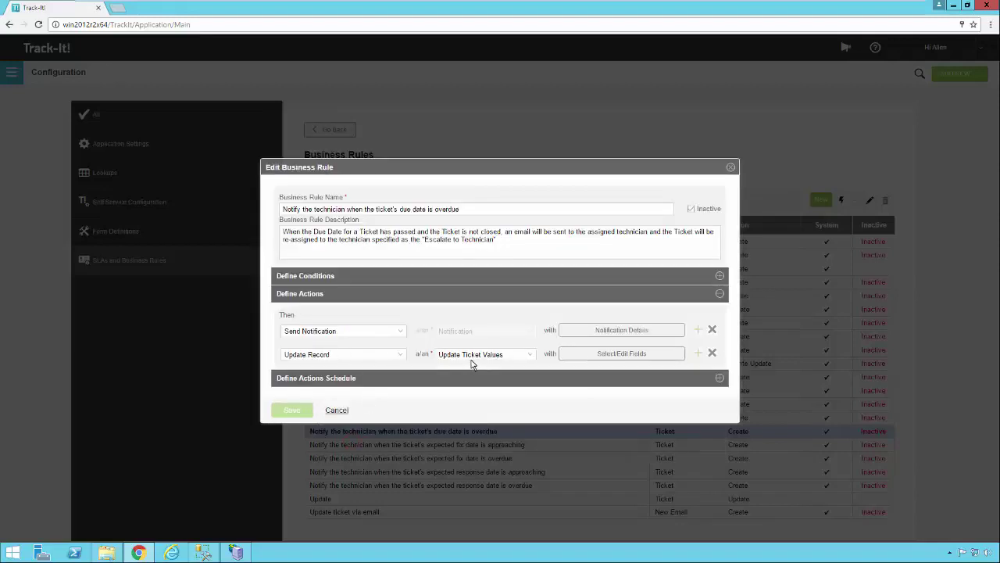
{"action": "left_click", "coordinate": [619, 357]}
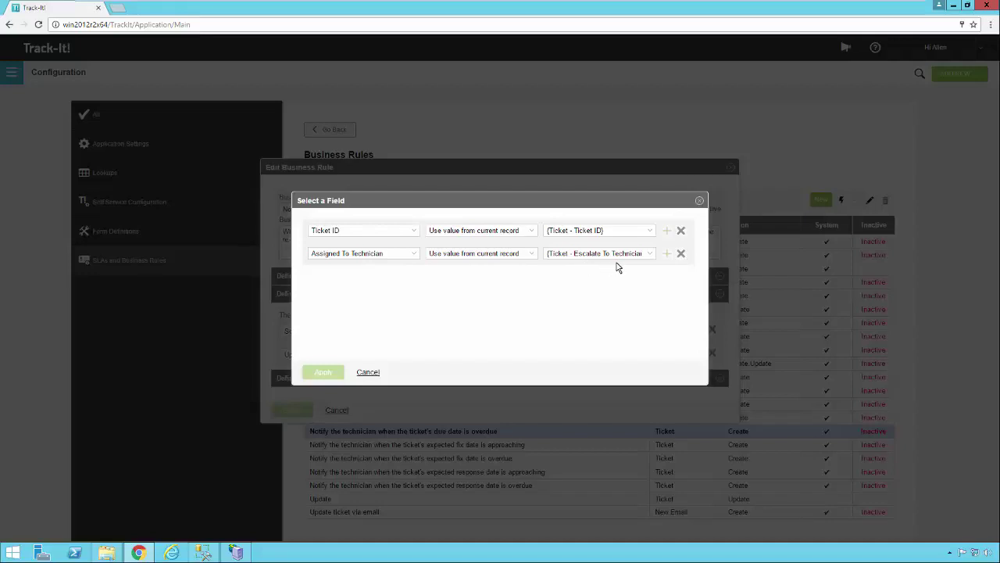
{"action": "left_click", "coordinate": [375, 373]}
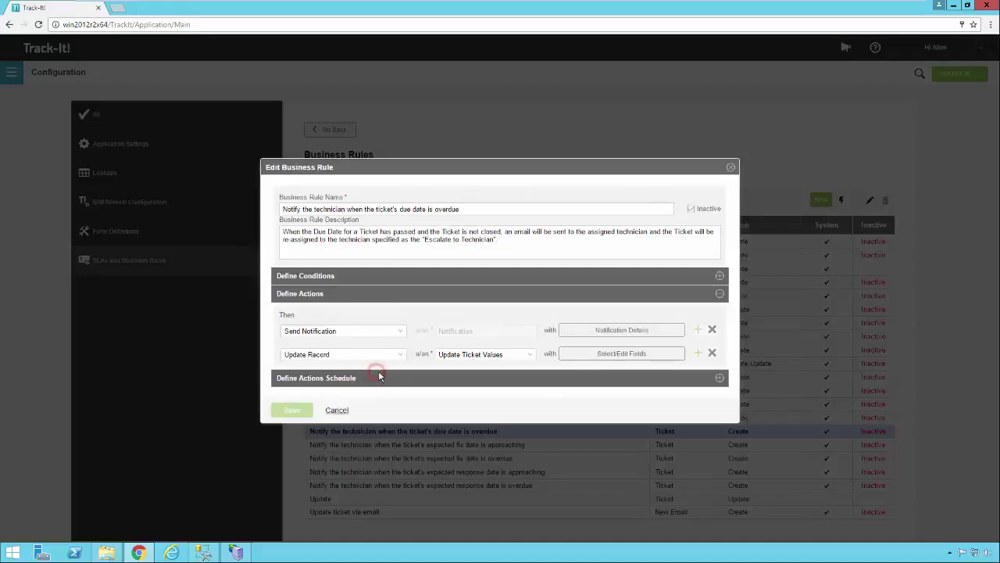
Examine the overdue rule's actions schedule and its available work schedules, and close the rule without saving.
{"action": "left_click", "coordinate": [719, 379]}
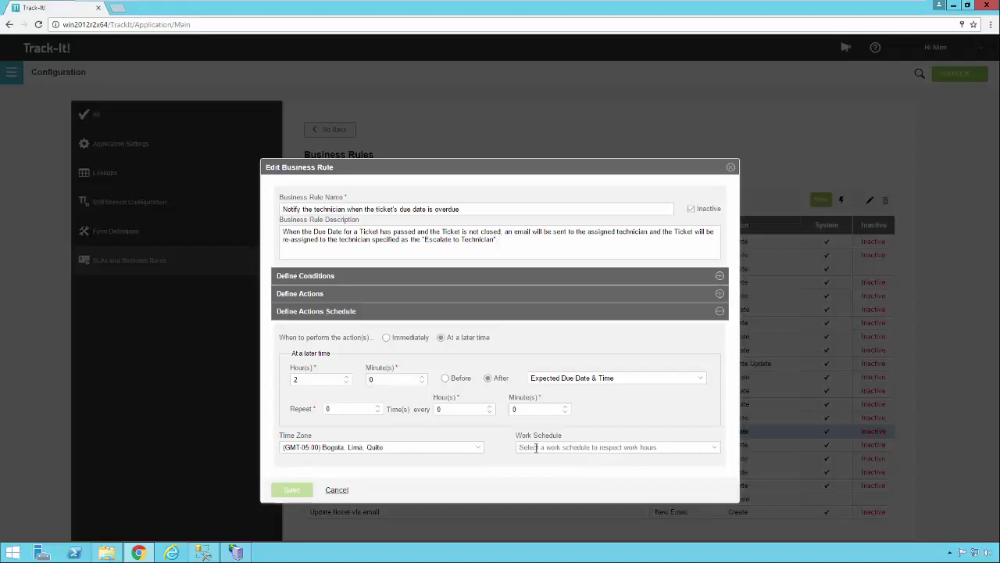
{"action": "left_click", "coordinate": [714, 449]}
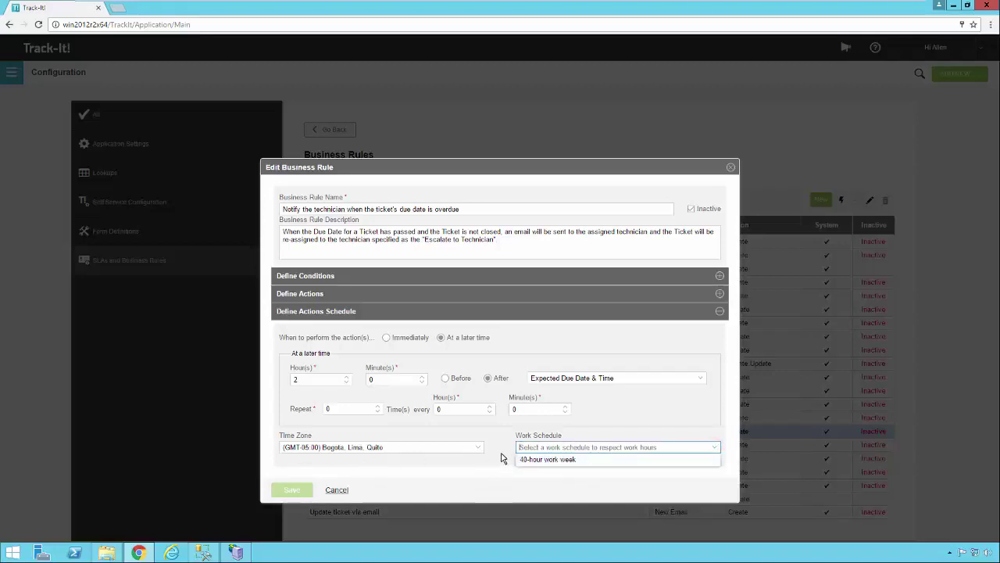
{"action": "left_click", "coordinate": [714, 451]}
{"action": "left_click", "coordinate": [715, 451]}
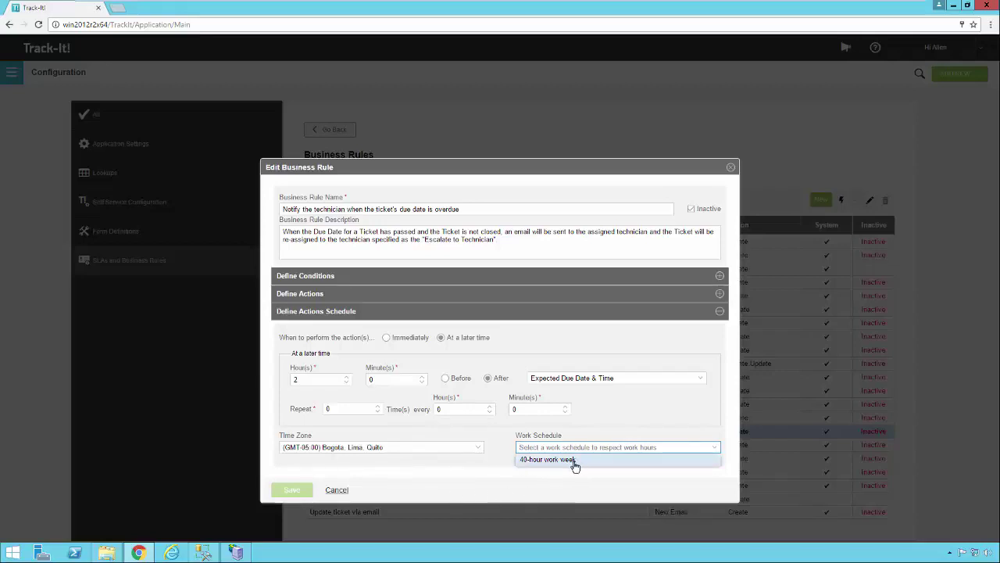
{"action": "left_click", "coordinate": [414, 489]}
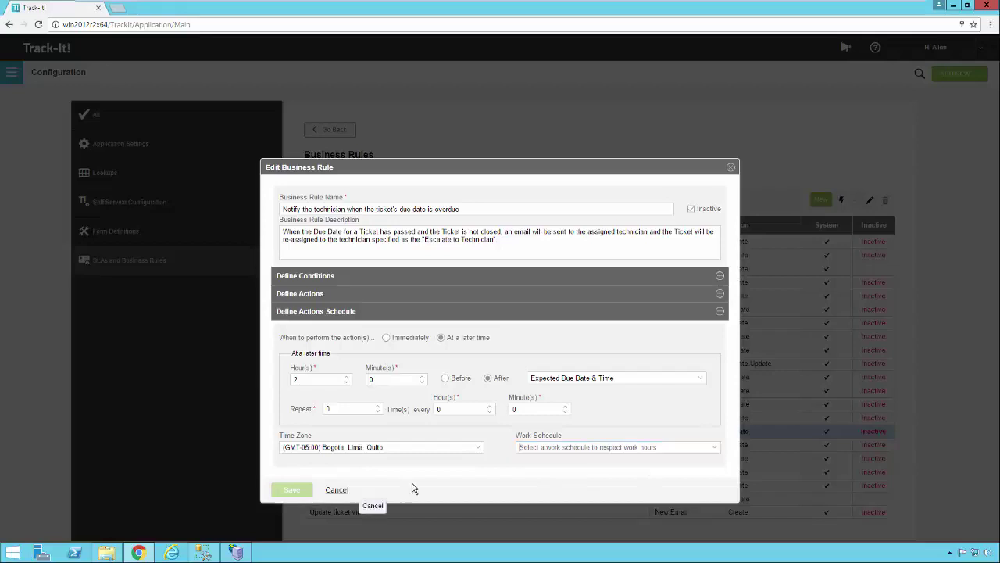
{"action": "left_click", "coordinate": [337, 490]}
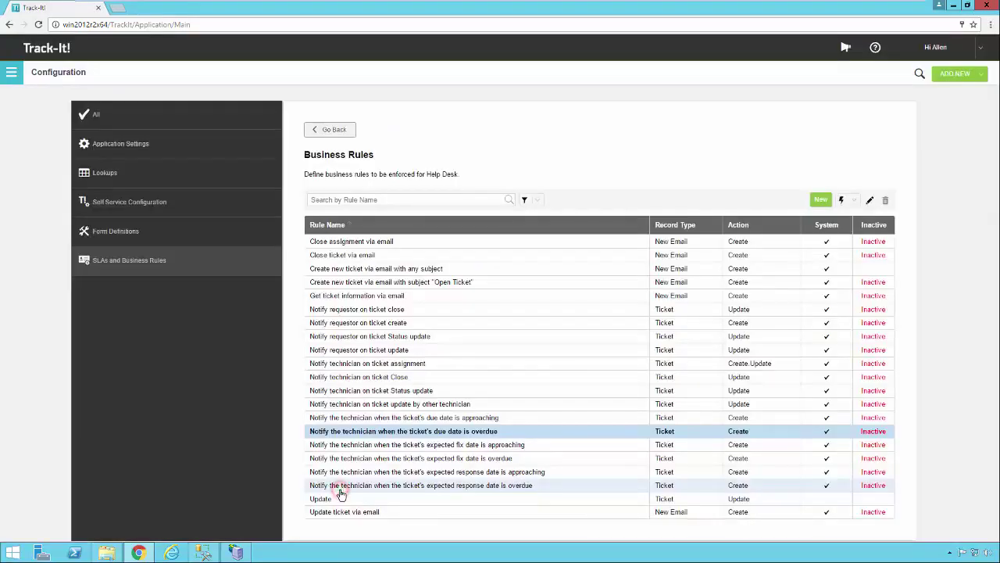
View the Work Schedules list of the Operating Hours configuration and return to the Help Desk business rules.
{"action": "left_click", "coordinate": [125, 127]}
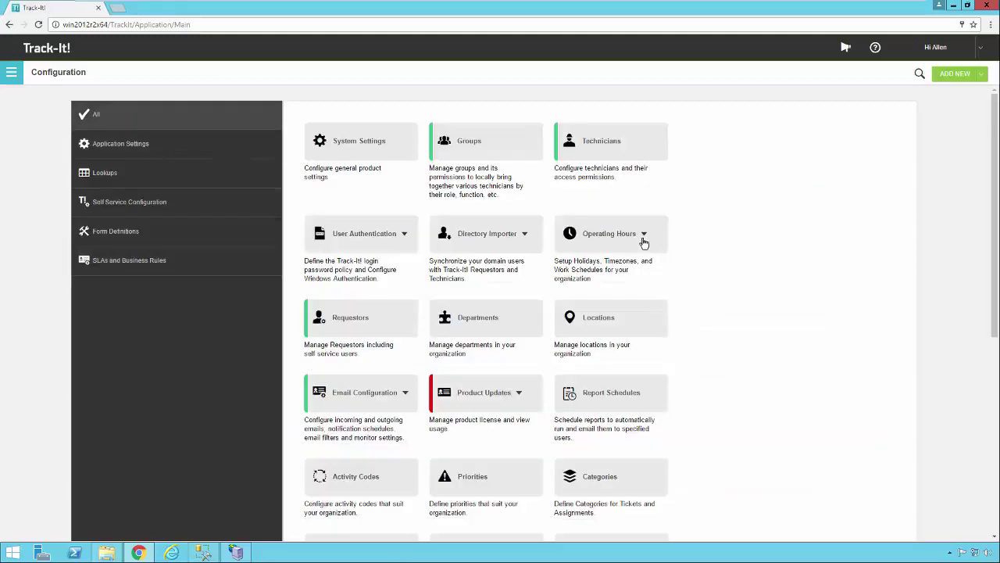
{"action": "left_click", "coordinate": [644, 239]}
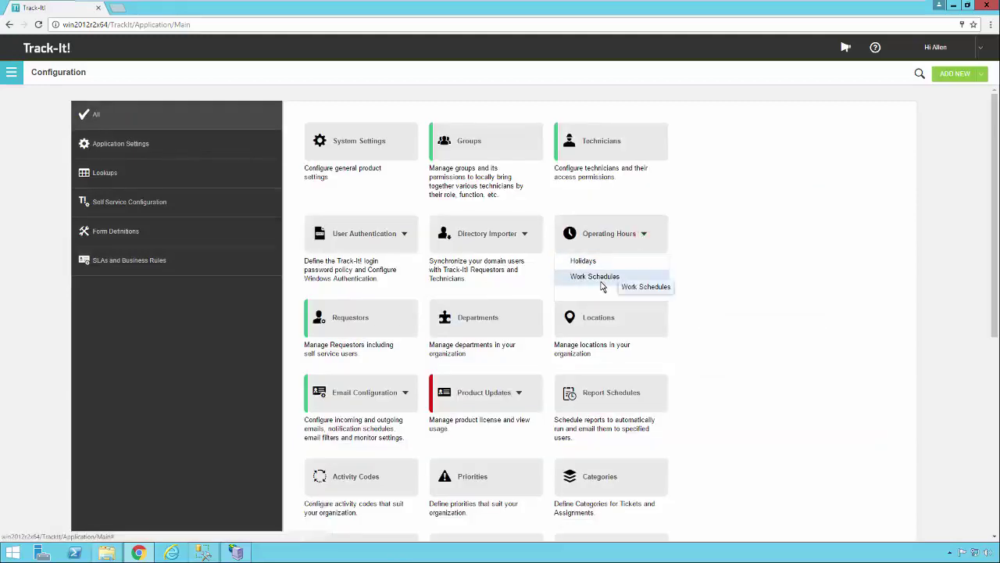
{"action": "left_click", "coordinate": [601, 281]}
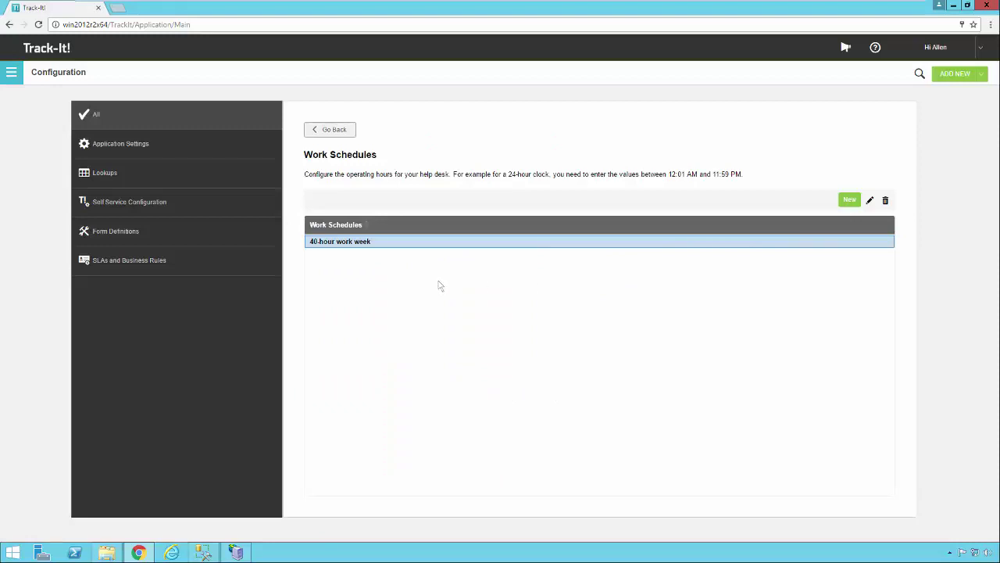
{"action": "left_click", "coordinate": [250, 258]}
{"action": "left_click", "coordinate": [382, 152]}
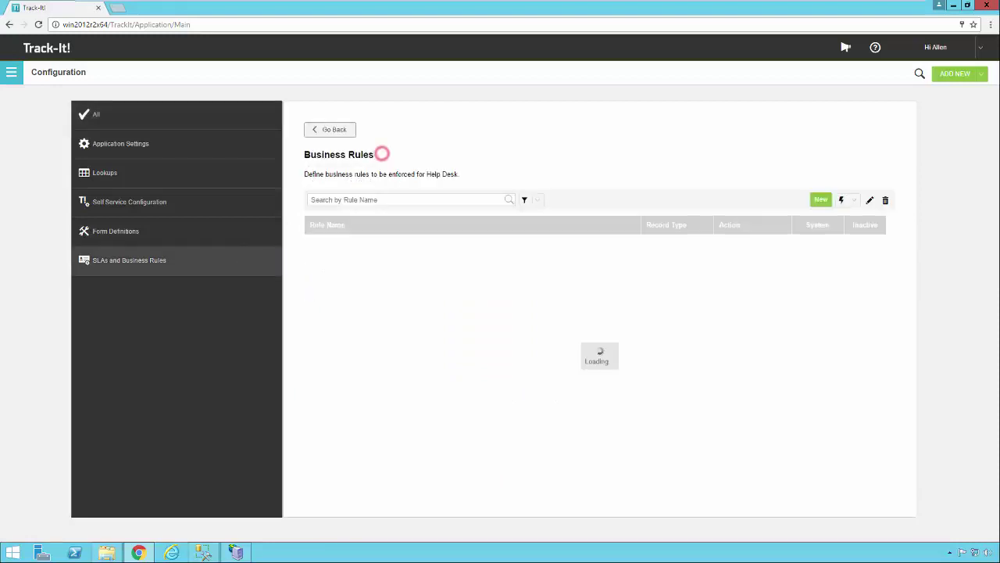